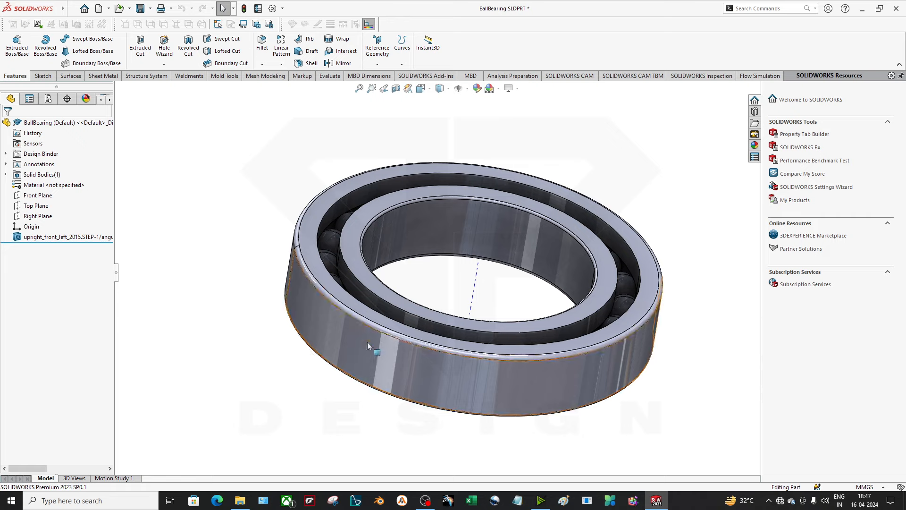
Start a reference plane offset 10 mm from the inner ring's upper face
{"action": "middle_click_drag", "start_coordinate": [466, 424], "coordinate": [538, 383]}
{"action": "middle_click_drag", "start_coordinate": [417, 364], "coordinate": [445, 285]}
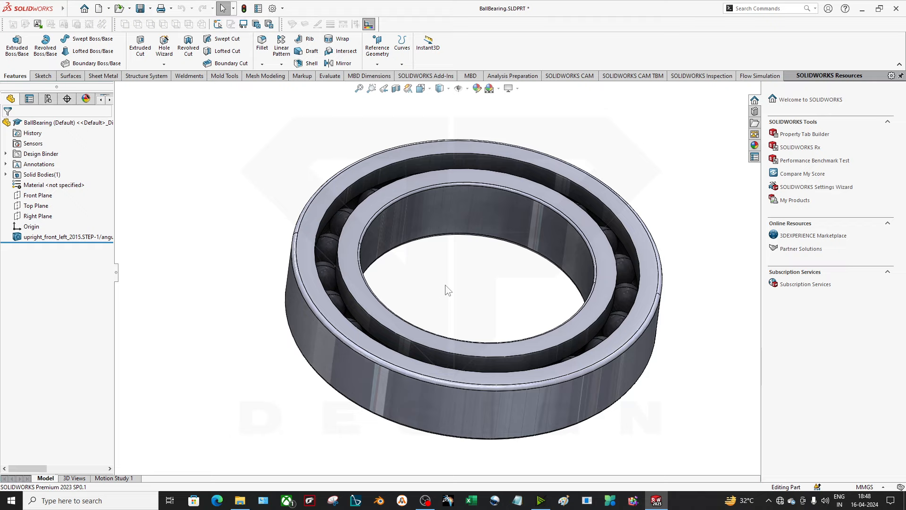
{"action": "left_click", "coordinate": [377, 49]}
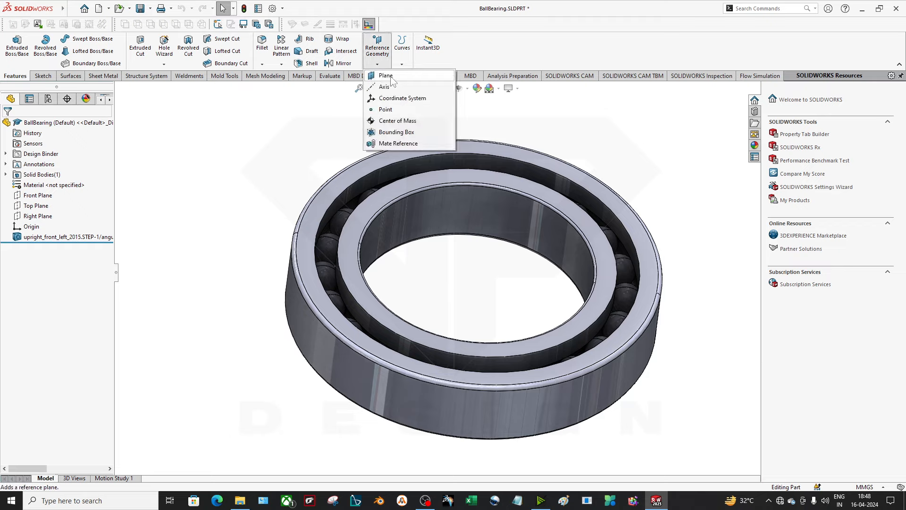
{"action": "left_click", "coordinate": [376, 47]}
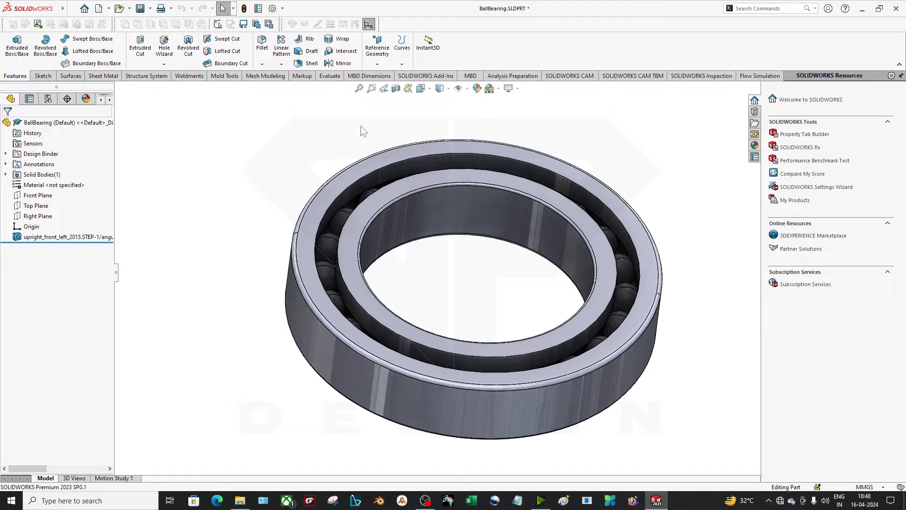
{"action": "left_click", "coordinate": [380, 61]}
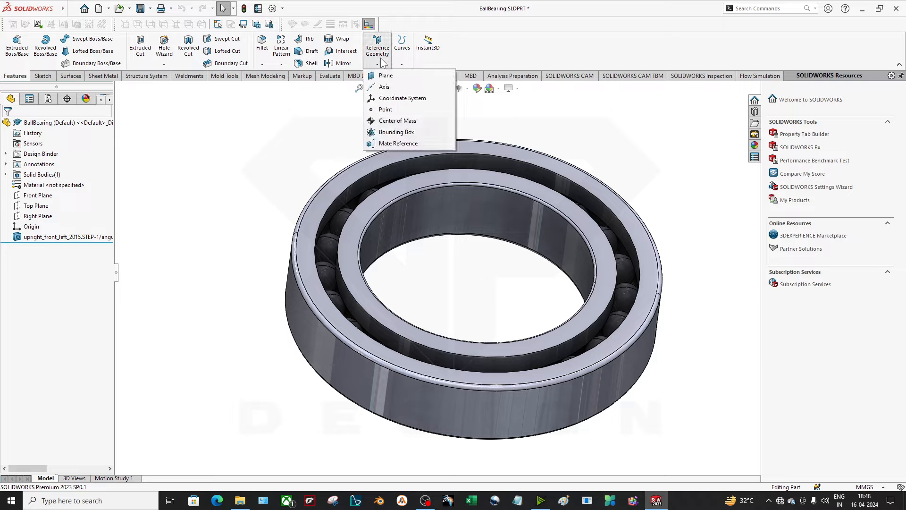
{"action": "left_click", "coordinate": [401, 77]}
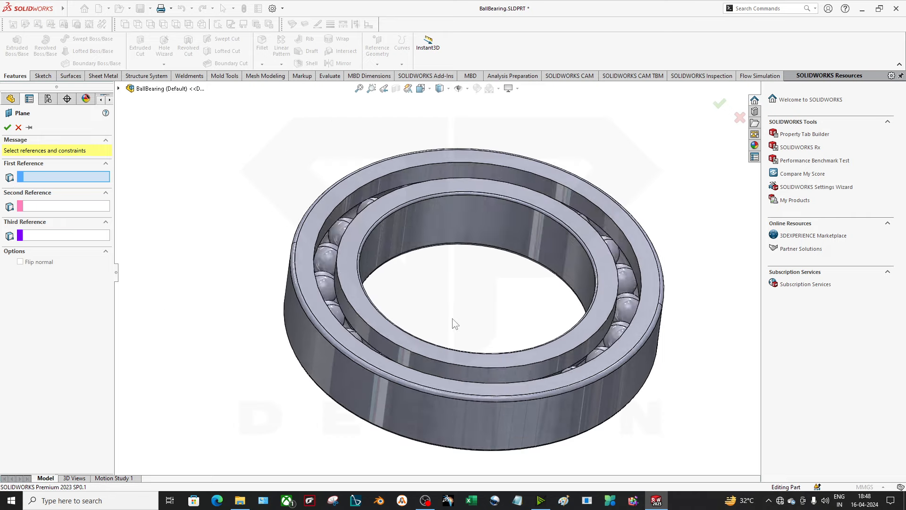
{"action": "middle_click_drag", "start_coordinate": [453, 319], "coordinate": [449, 317]}
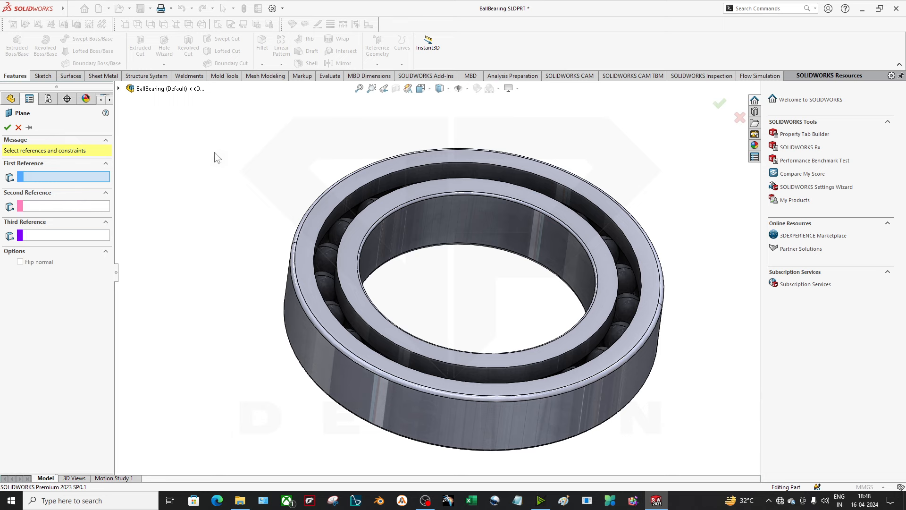
{"action": "left_click", "coordinate": [362, 227]}
{"action": "middle_click_drag", "start_coordinate": [431, 268], "coordinate": [449, 224]}
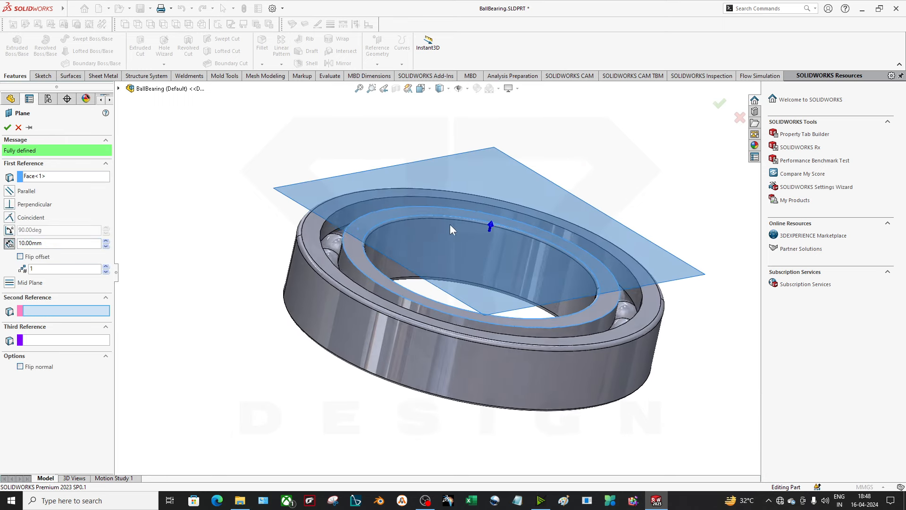
{"action": "mouse_move", "coordinate": [462, 301]}
{"action": "middle_mouse_down"}
{"action": "mouse_move", "coordinate": [476, 287]}
{"action": "mouse_move", "coordinate": [452, 292]}
{"action": "middle_mouse_up"}
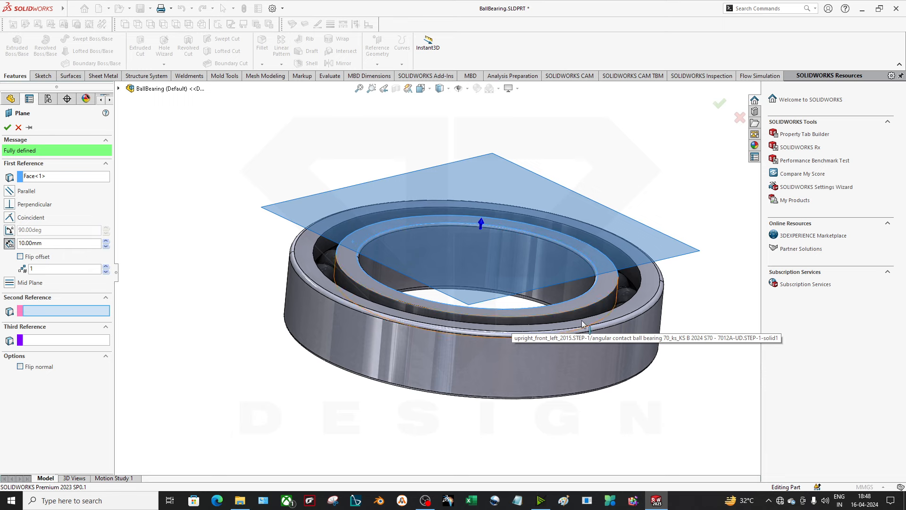
{"action": "mouse_move", "coordinate": [412, 323]}
{"action": "middle_mouse_down"}
{"action": "mouse_move", "coordinate": [424, 305]}
{"action": "mouse_move", "coordinate": [423, 319]}
{"action": "middle_mouse_up"}
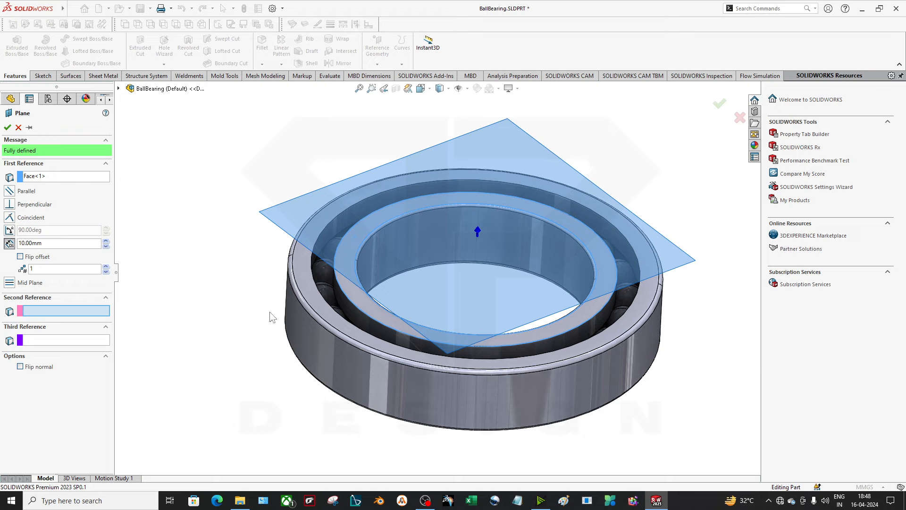
Replace the plane's face reference with the outer ring's upper edge and a point on it, making the plane perpendicular to the edge
{"action": "left_click", "coordinate": [55, 176]}
{"action": "key", "text": "Delete"}
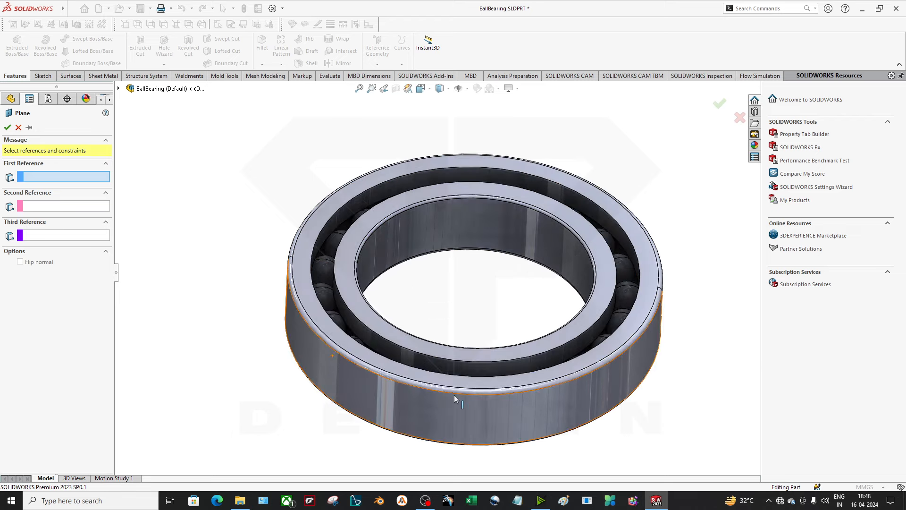
{"action": "left_click", "coordinate": [456, 386]}
{"action": "middle_click_drag", "start_coordinate": [484, 415], "coordinate": [472, 365]}
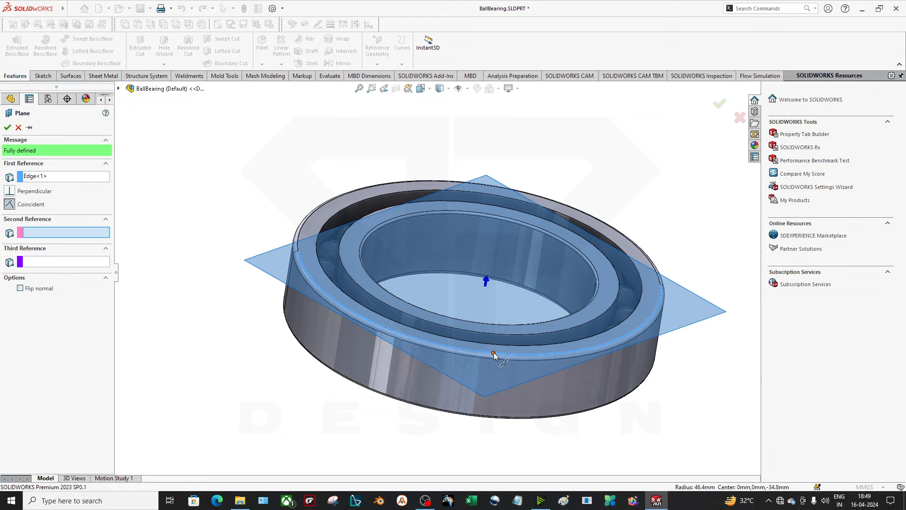
{"action": "left_click", "coordinate": [494, 352]}
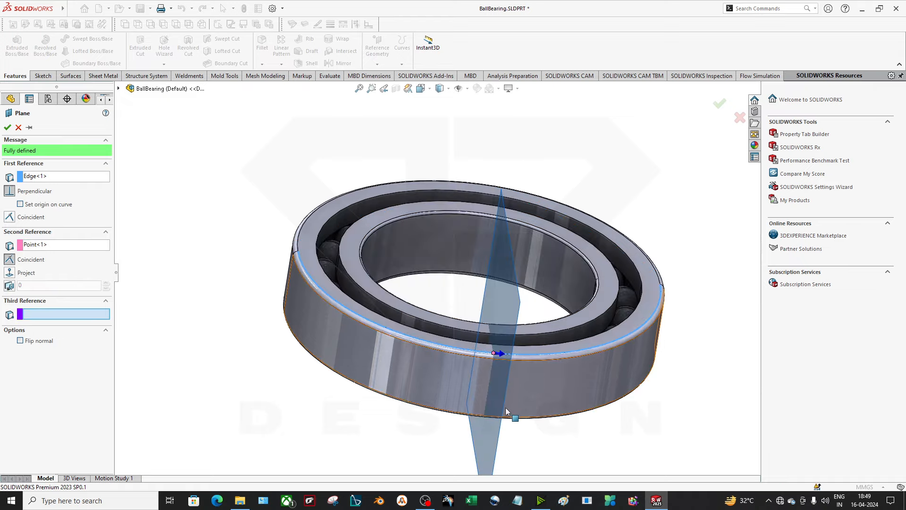
{"action": "middle_click_drag", "start_coordinate": [506, 406], "coordinate": [633, 405]}
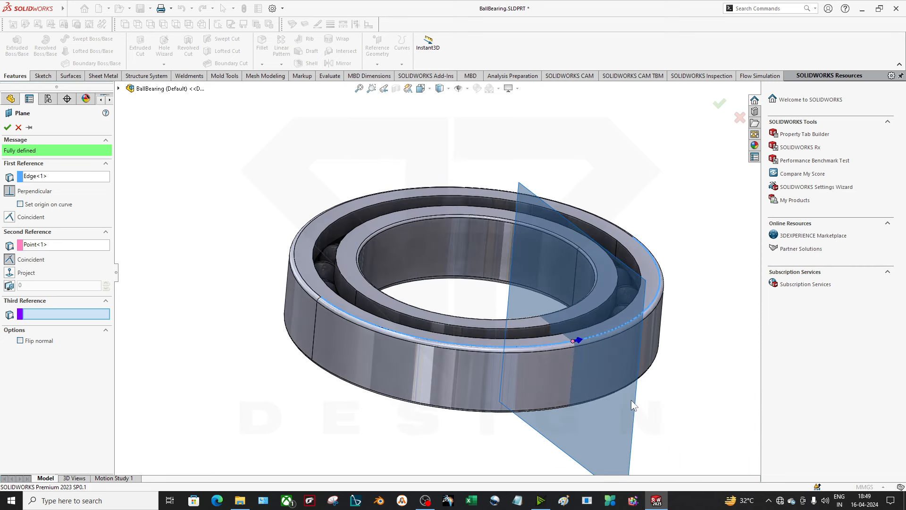
{"action": "scroll", "coordinate": [632, 384], "scroll_direction": "down", "scroll_amount": 2}
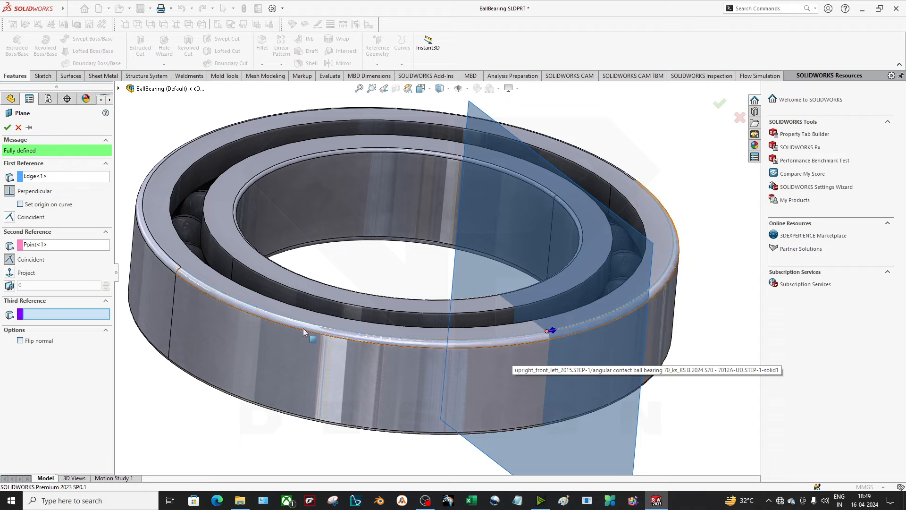
Clear the edge and point references from the plane definition
{"action": "left_click", "coordinate": [61, 177]}
{"action": "key", "text": "Delete"}
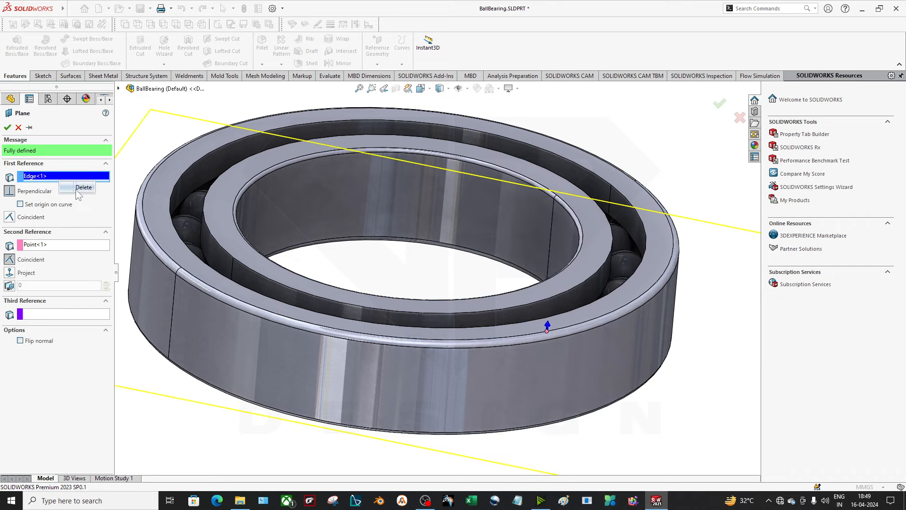
{"action": "right_click", "coordinate": [50, 207]}
{"action": "left_click", "coordinate": [58, 211]}
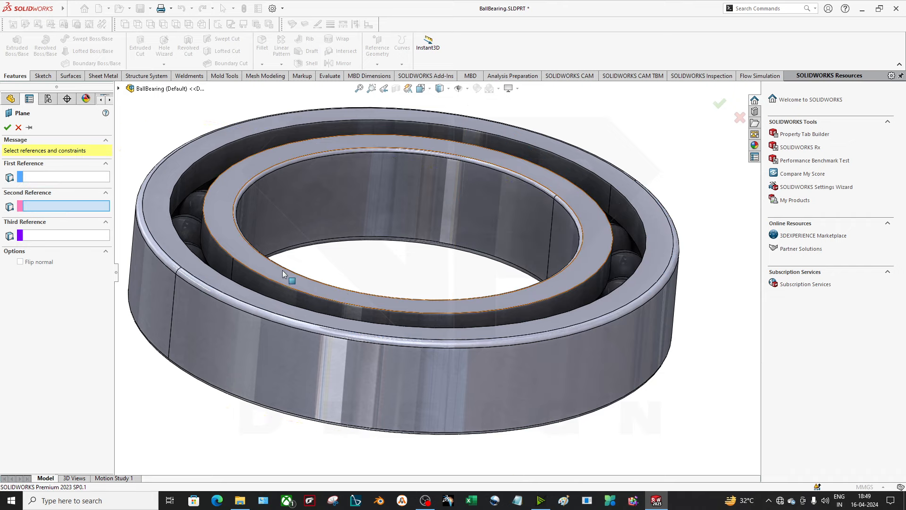
Try defining the plane through three coincident points around the outer ring's upper rim
{"action": "left_click", "coordinate": [178, 271]}
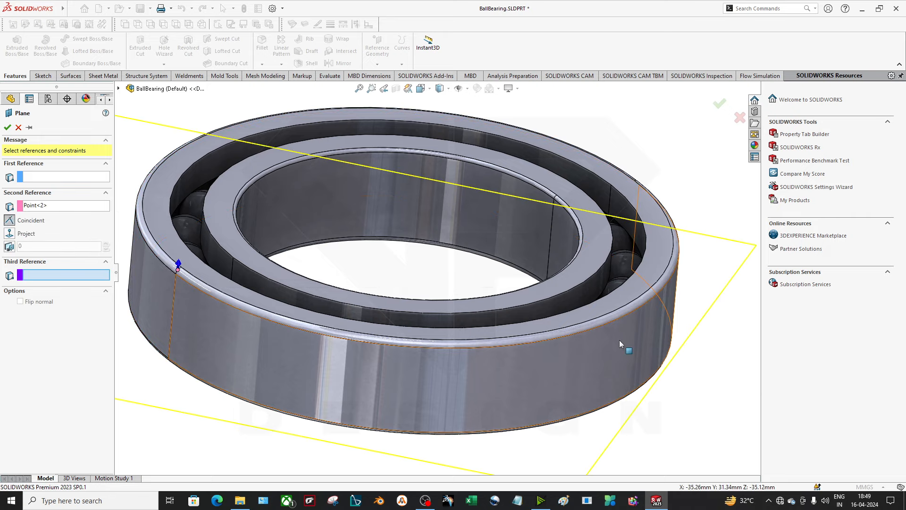
{"action": "middle_click_drag", "start_coordinate": [622, 341], "coordinate": [667, 214]}
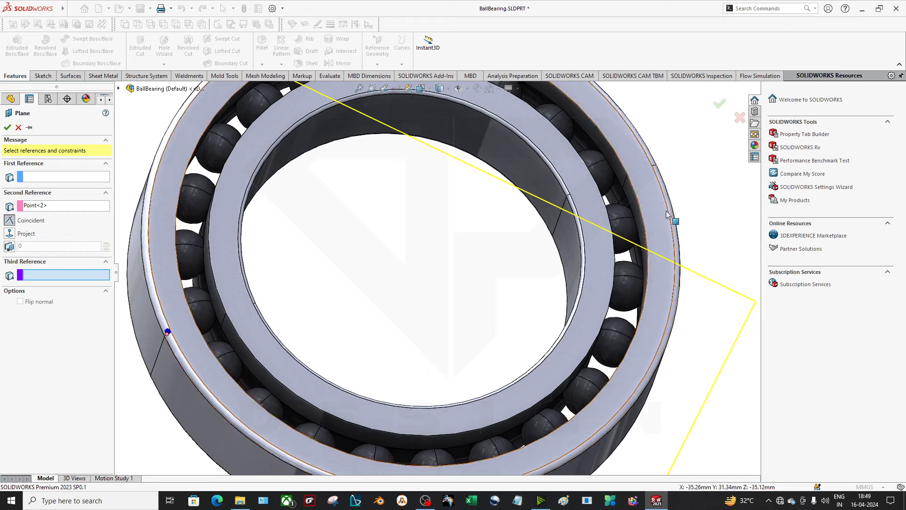
{"action": "left_click", "coordinate": [653, 166]}
{"action": "scroll", "coordinate": [625, 321], "scroll_direction": "up", "scroll_amount": 5}
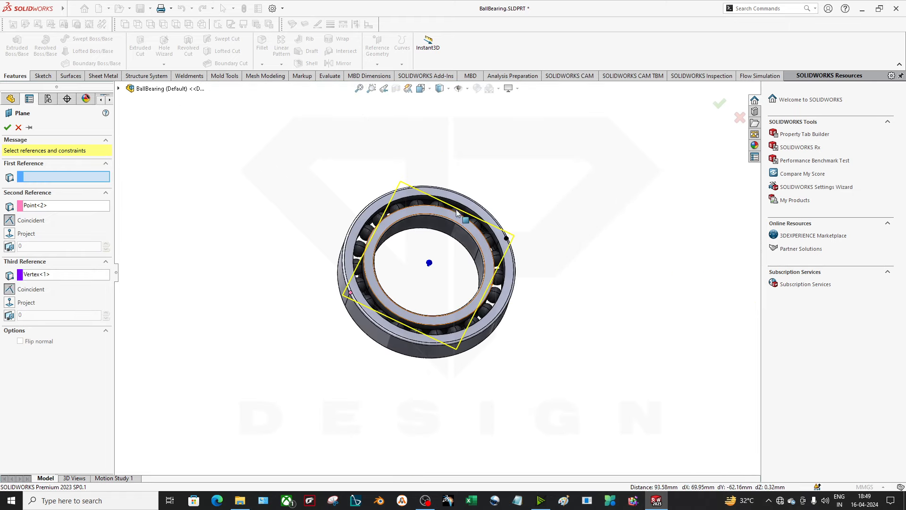
{"action": "scroll", "coordinate": [444, 212], "scroll_direction": "down", "scroll_amount": 3}
{"action": "middle_click_drag", "start_coordinate": [443, 212], "coordinate": [418, 356]}
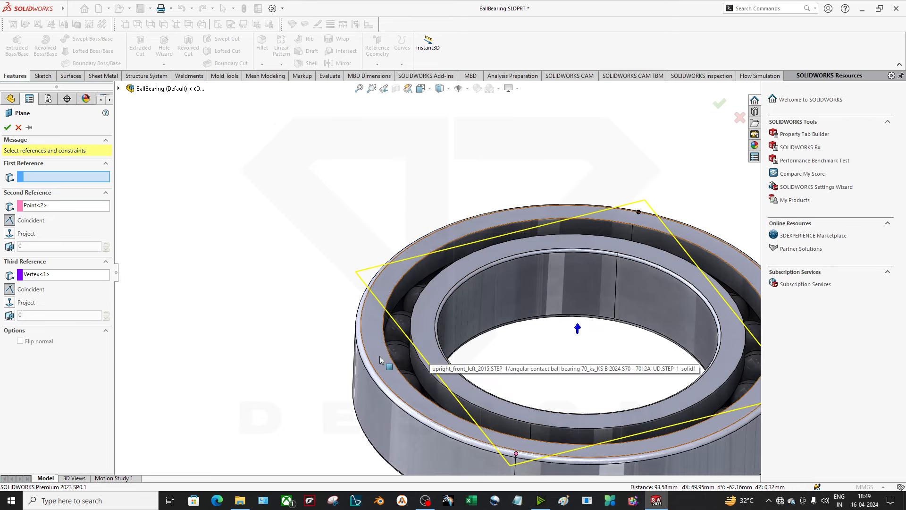
{"action": "left_click", "coordinate": [370, 290]}
{"action": "scroll", "coordinate": [432, 268], "scroll_direction": "up", "scroll_amount": 4}
{"action": "scroll", "coordinate": [517, 339], "scroll_direction": "down", "scroll_amount": 4}
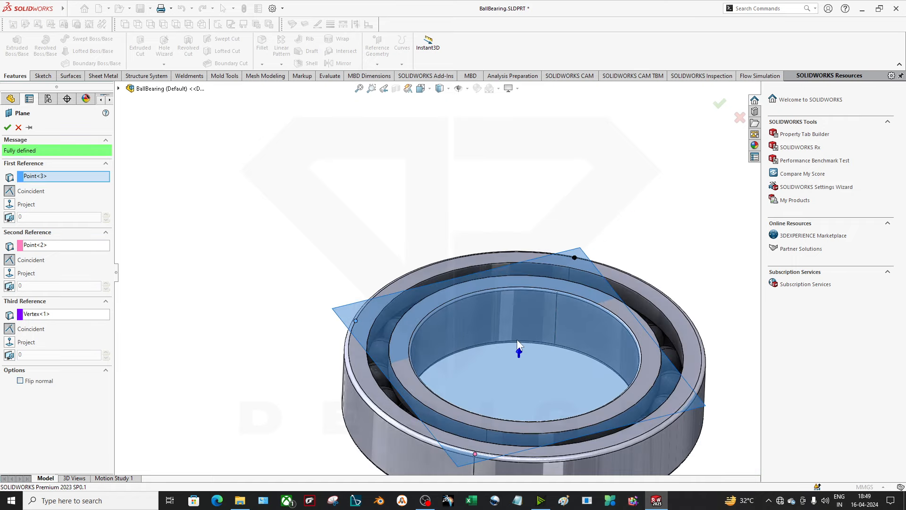
{"action": "scroll", "coordinate": [530, 341], "scroll_direction": "up", "scroll_amount": 2}
{"action": "scroll", "coordinate": [426, 321], "scroll_direction": "down", "scroll_amount": 1}
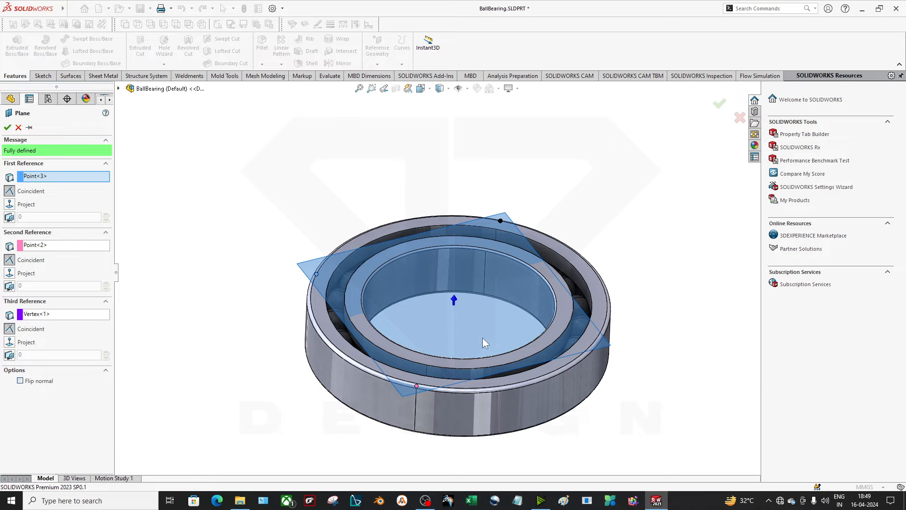
{"action": "scroll", "coordinate": [501, 339], "scroll_direction": "down", "scroll_amount": 2}
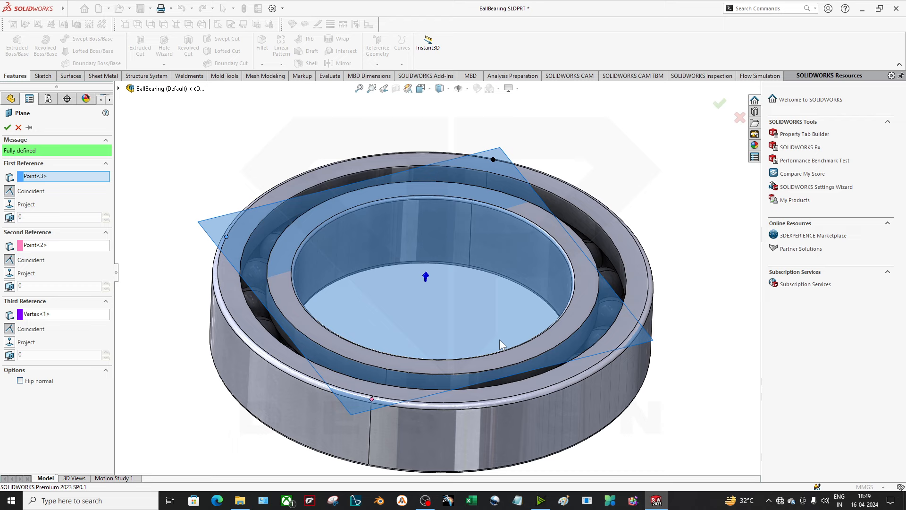
{"action": "middle_click_drag", "start_coordinate": [499, 307], "coordinate": [485, 327]}
{"action": "left_click", "coordinate": [19, 127]}
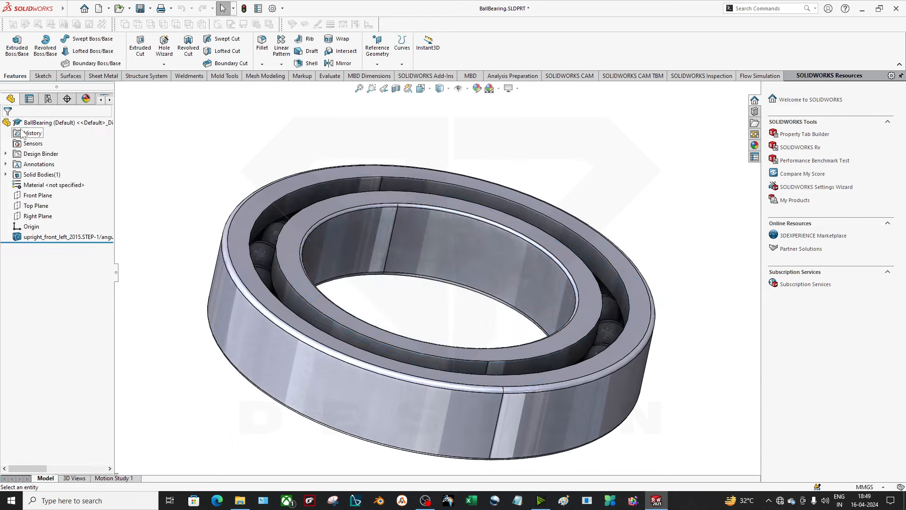
Start a new reference plane with the inner ring's upper face as the first reference
{"action": "middle_click_drag", "start_coordinate": [480, 261], "coordinate": [546, 293]}
{"action": "left_click", "coordinate": [440, 274]}
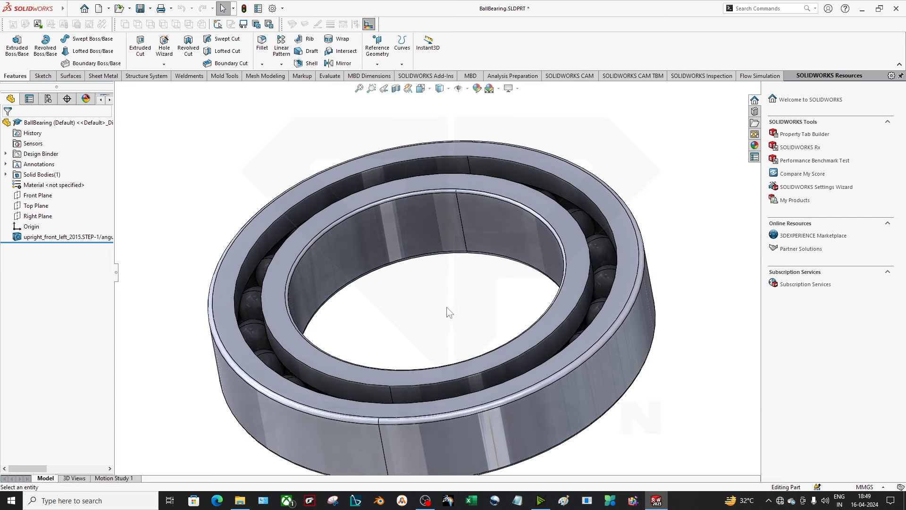
{"action": "middle_click_drag", "start_coordinate": [447, 307], "coordinate": [465, 302]}
{"action": "left_click", "coordinate": [377, 48]}
{"action": "left_click", "coordinate": [378, 126]}
{"action": "left_click", "coordinate": [347, 202]}
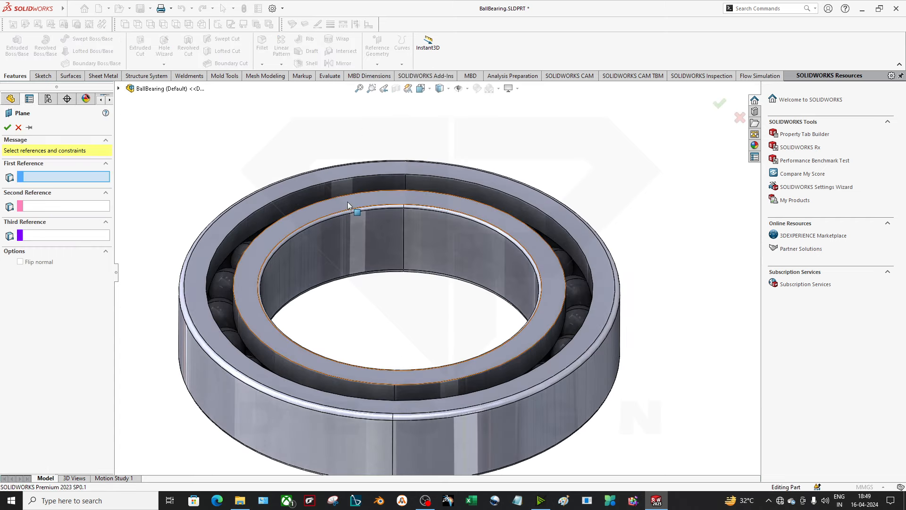
{"action": "middle_click_drag", "start_coordinate": [347, 202], "coordinate": [396, 208]}
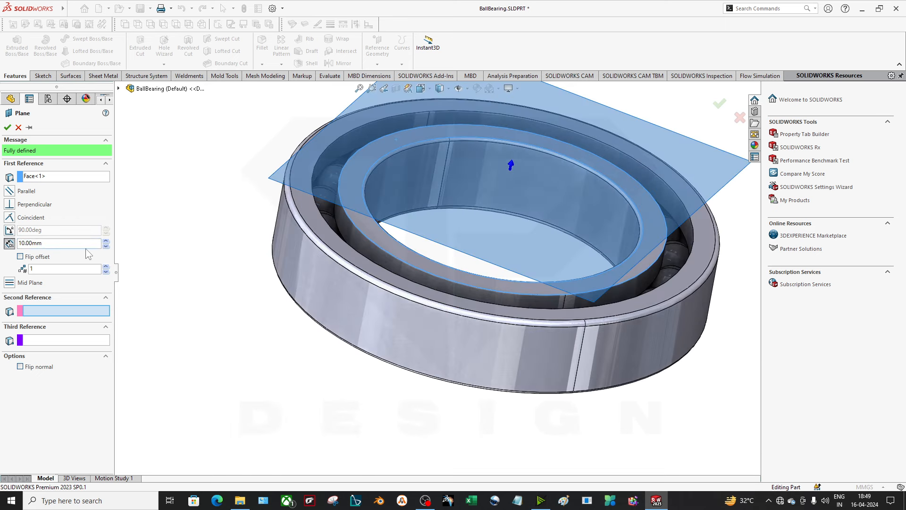
Set the plane's offset distance to 50 mm and the number of planes to 4
{"action": "middle_click_drag", "start_coordinate": [482, 245], "coordinate": [292, 247]}
{"action": "double_click", "coordinate": [29, 243]}
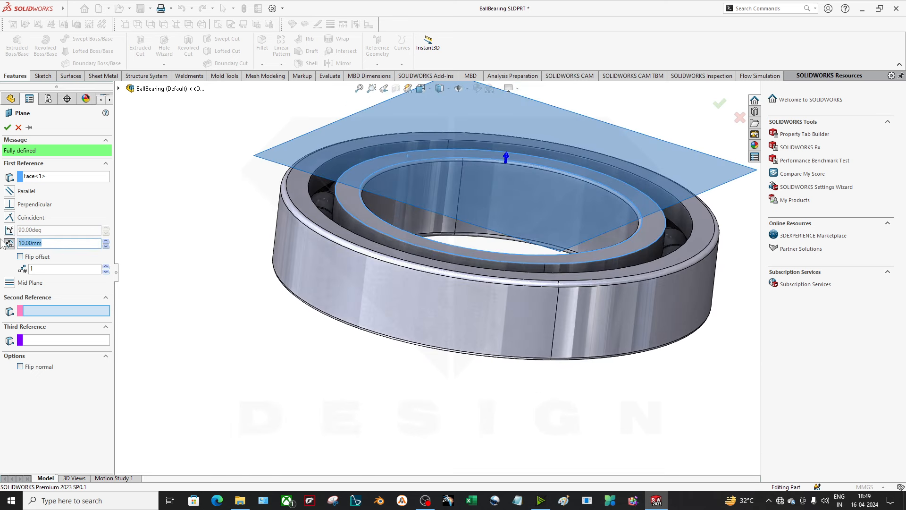
{"action": "type", "text": "50"}
{"action": "key", "text": "Return"}
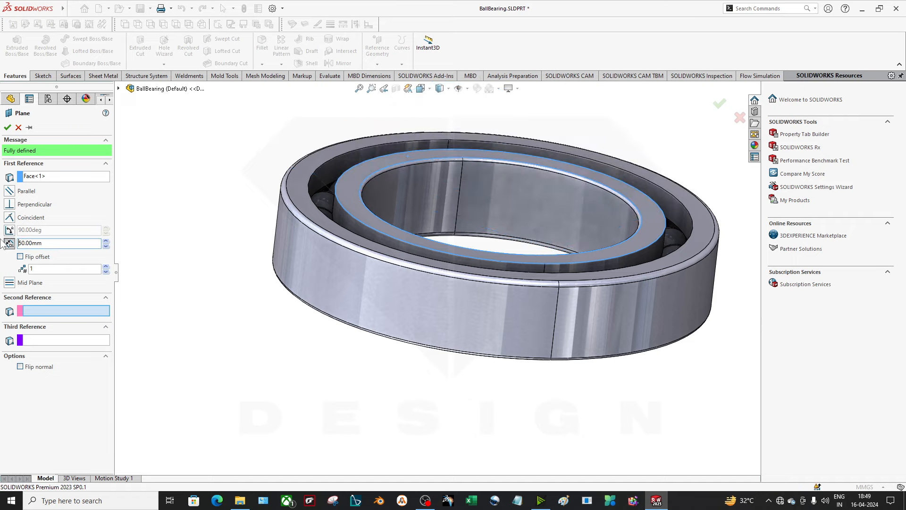
{"action": "left_click", "coordinate": [54, 270]}
{"action": "left_click", "coordinate": [106, 267]}
{"action": "scroll", "coordinate": [410, 359], "scroll_direction": "up", "scroll_amount": 8}
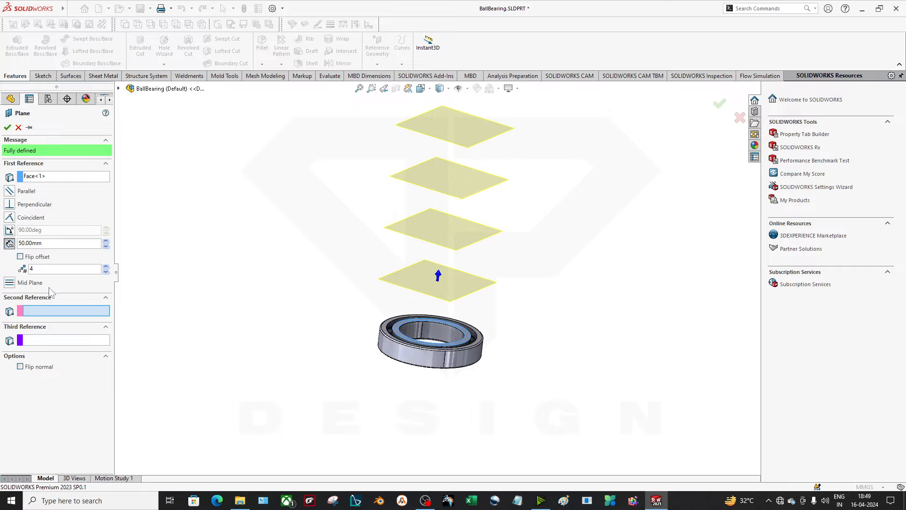
Try the Mid Plane option and a 45-degree angle for the plane, and return to the offset distance option
{"action": "left_click", "coordinate": [9, 283]}
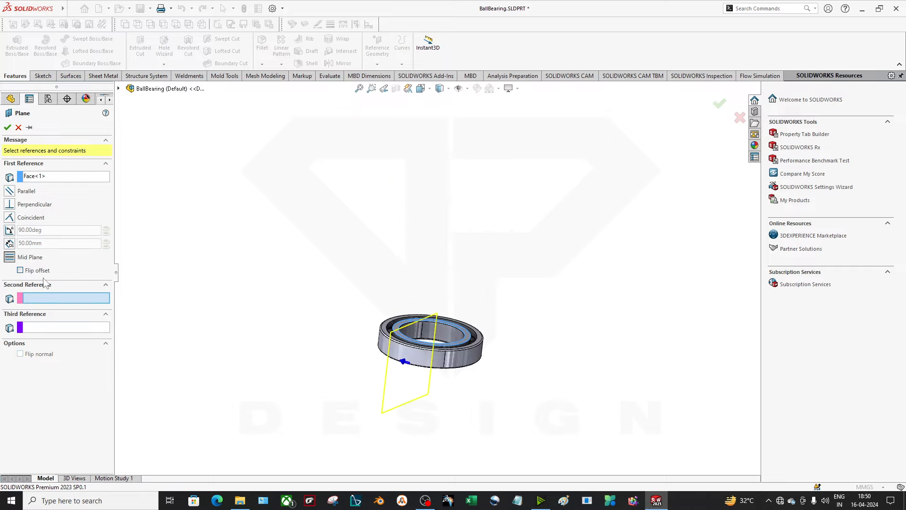
{"action": "left_click", "coordinate": [9, 231]}
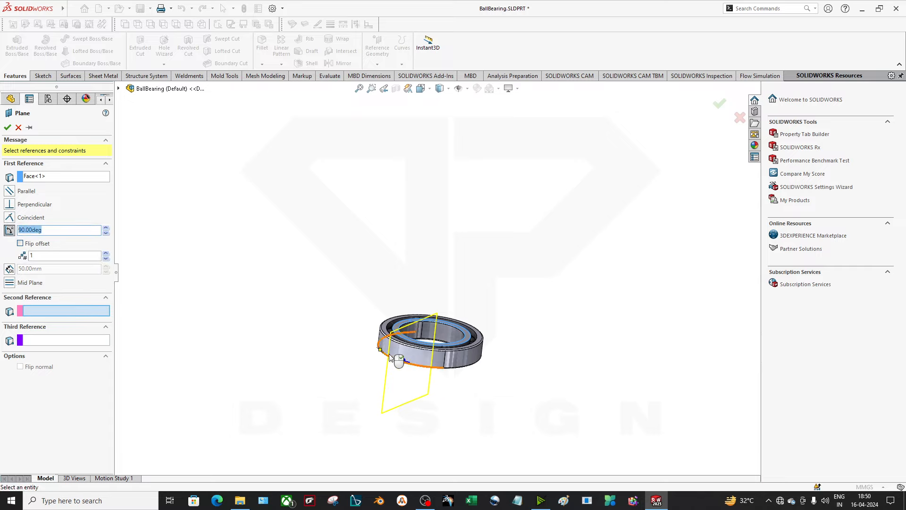
{"action": "scroll", "coordinate": [377, 370], "scroll_direction": "down", "scroll_amount": 3}
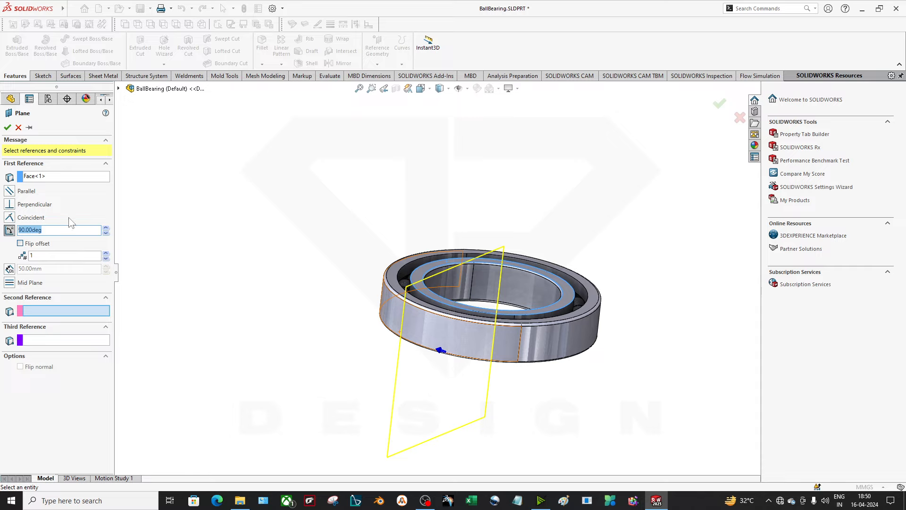
{"action": "type", "text": "45"}
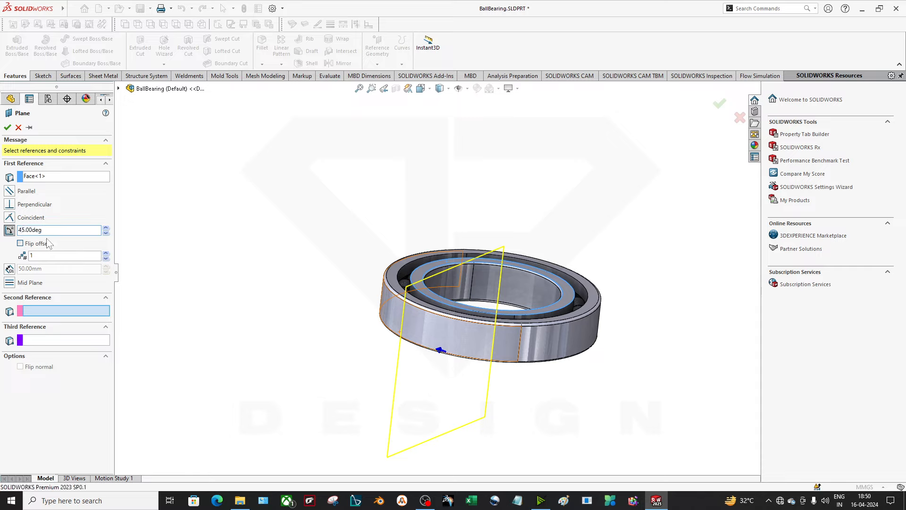
{"action": "left_click", "coordinate": [27, 243]}
{"action": "left_click", "coordinate": [9, 268]}
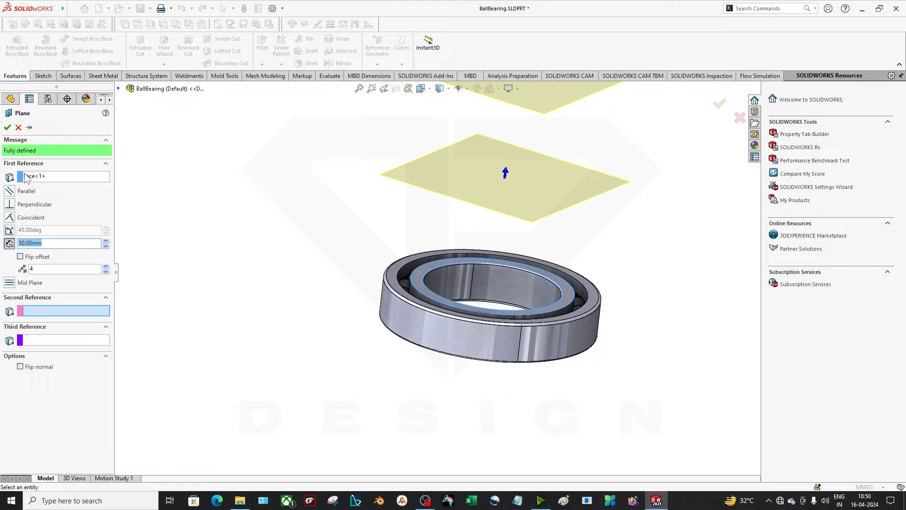
Try the Coincident and Perpendicular constraints for the plane referenced to the inner ring's upper face
{"action": "scroll", "coordinate": [554, 238], "scroll_direction": "up", "scroll_amount": 4}
{"action": "scroll", "coordinate": [552, 217], "scroll_direction": "down", "scroll_amount": 2}
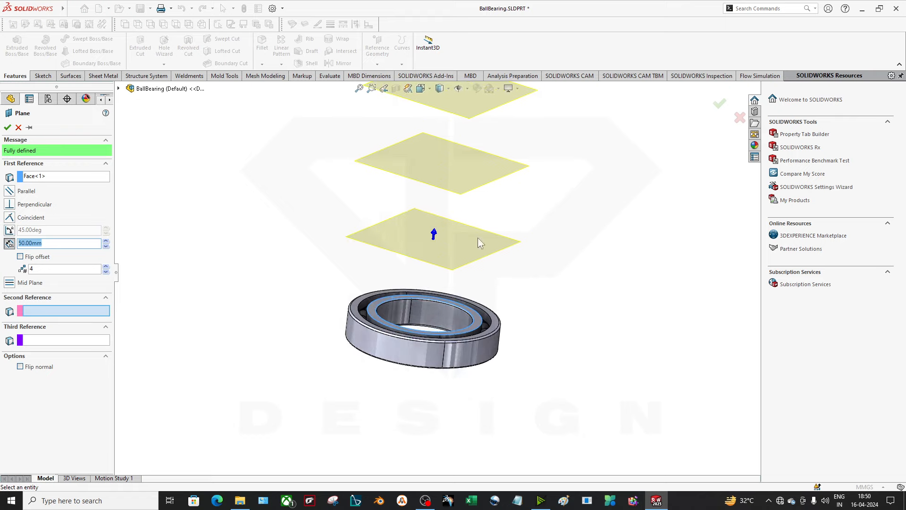
{"action": "left_click", "coordinate": [9, 217]}
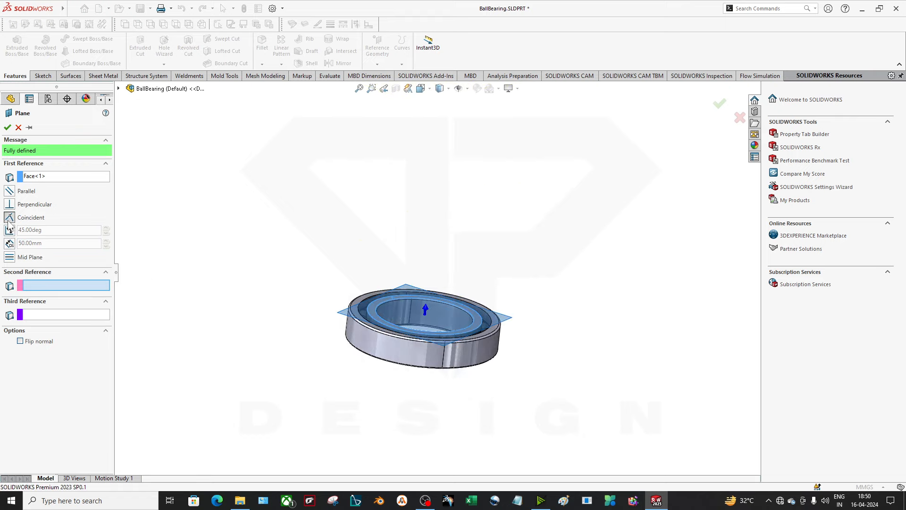
{"action": "left_click", "coordinate": [13, 207]}
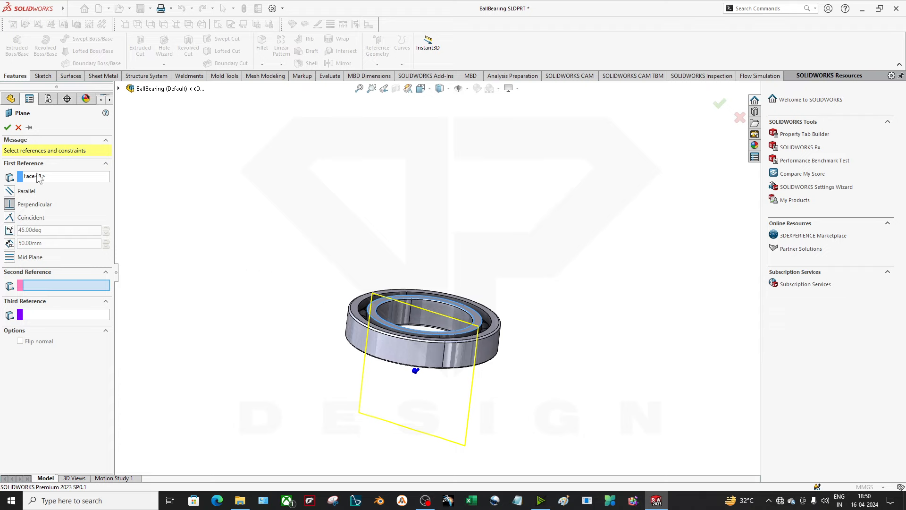
Try the Front Plane and the Right Plane in turn as the second reference, removing each one again
{"action": "left_click", "coordinate": [119, 88]}
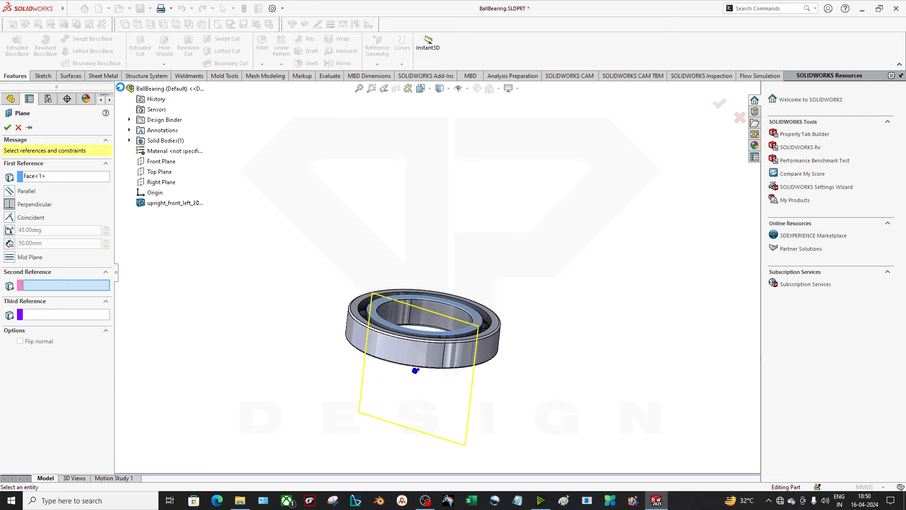
{"action": "left_click", "coordinate": [162, 161]}
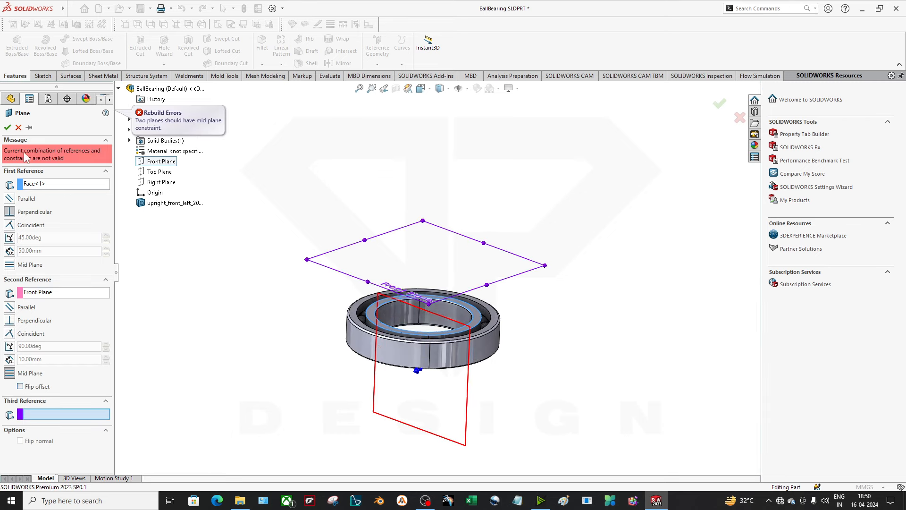
{"action": "left_click", "coordinate": [57, 294]}
{"action": "right_click", "coordinate": [58, 294]}
{"action": "left_click", "coordinate": [73, 300]}
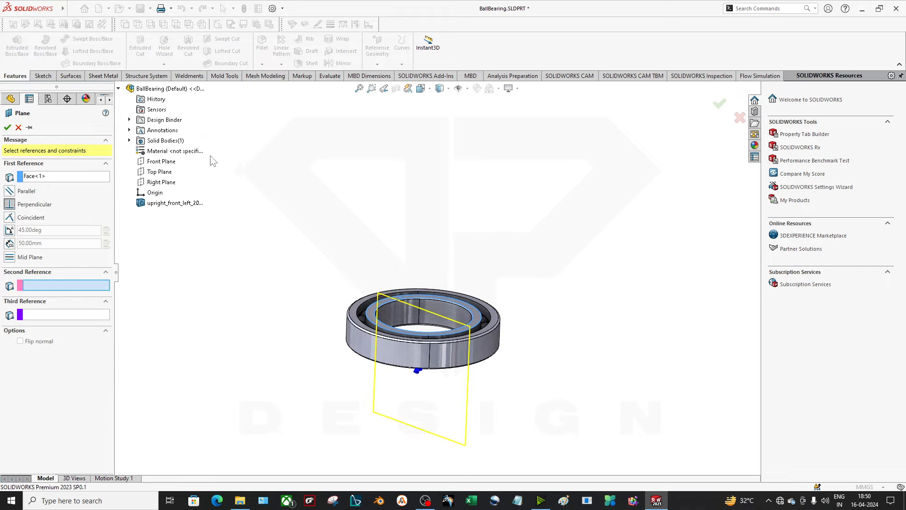
{"action": "left_click", "coordinate": [160, 182]}
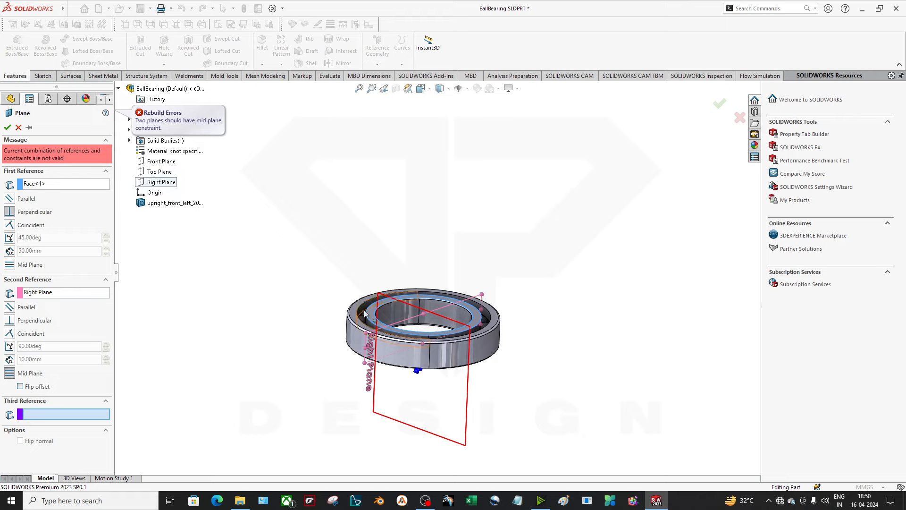
{"action": "right_click", "coordinate": [65, 293]}
{"action": "left_click", "coordinate": [88, 299]}
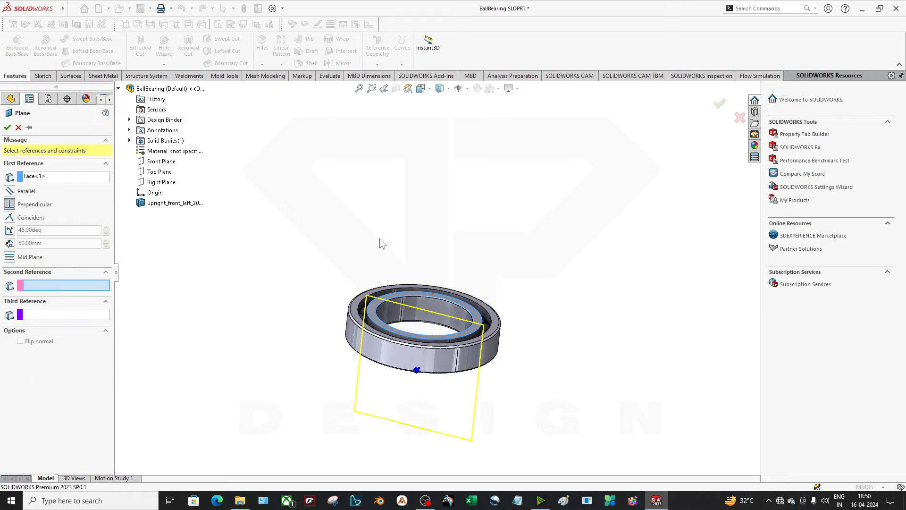
Try the outer ring's upper face as the plane's second reference and remove it again
{"action": "scroll", "coordinate": [474, 324], "scroll_direction": "down", "scroll_amount": 3}
{"action": "scroll", "coordinate": [475, 324], "scroll_direction": "up", "scroll_amount": 2}
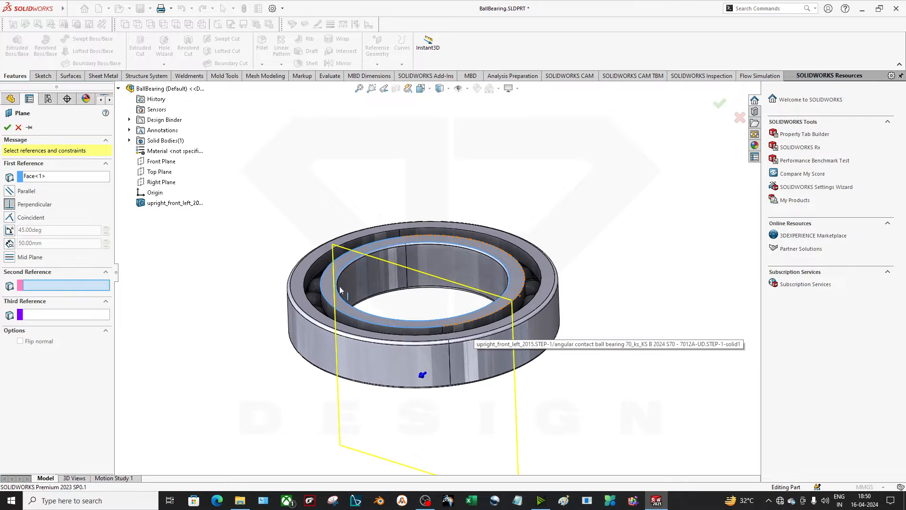
{"action": "middle_click_drag", "start_coordinate": [474, 324], "coordinate": [311, 273]}
{"action": "left_click", "coordinate": [297, 274]}
{"action": "middle_click_drag", "start_coordinate": [395, 401], "coordinate": [377, 366]}
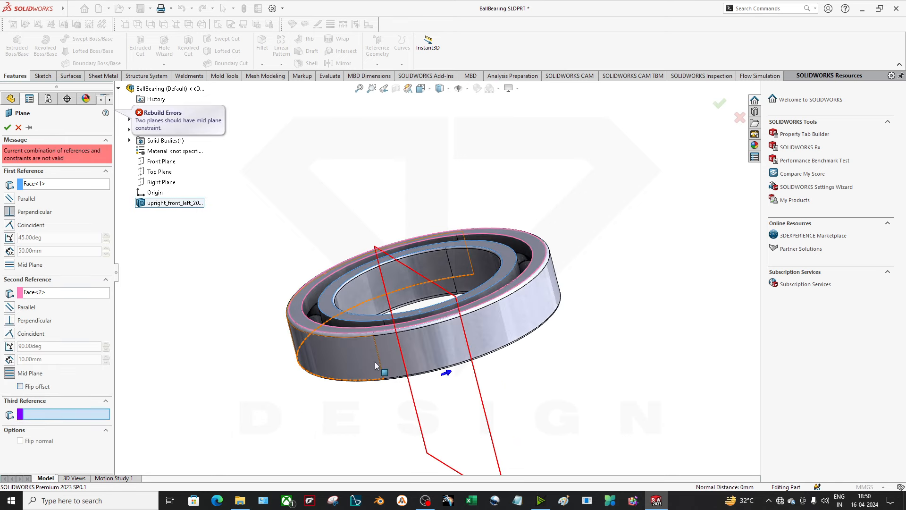
{"action": "left_click", "coordinate": [48, 297]}
{"action": "key", "text": "Delete"}
Try the outer ring's cylindrical side face as the second reference, and cancel the plane
{"action": "left_click", "coordinate": [321, 359]}
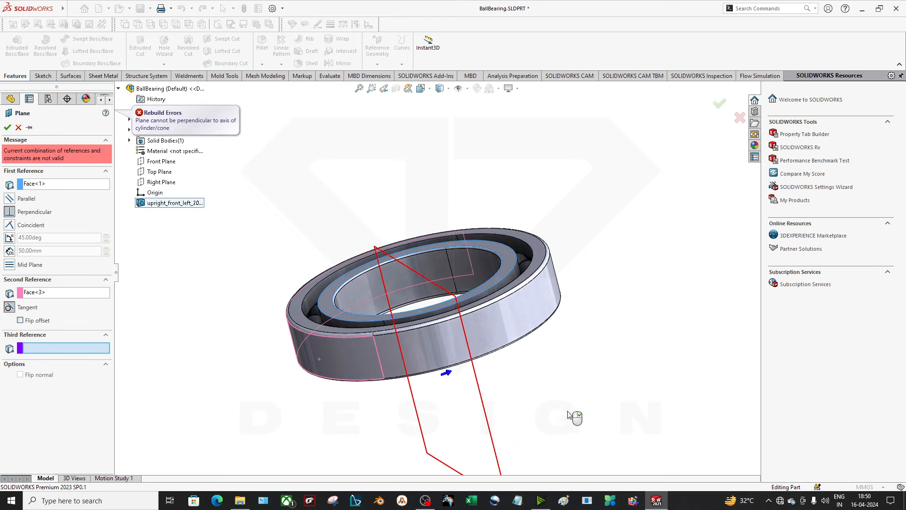
{"action": "middle_click_drag", "start_coordinate": [574, 417], "coordinate": [616, 417]}
{"action": "left_click", "coordinate": [19, 127]}
{"action": "middle_click_drag", "start_coordinate": [407, 237], "coordinate": [324, 303]}
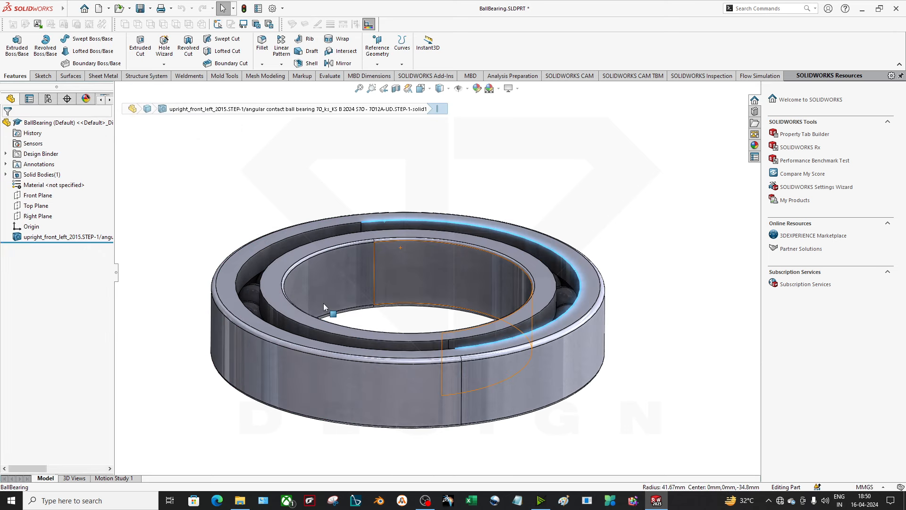
{"action": "left_click", "coordinate": [467, 198]}
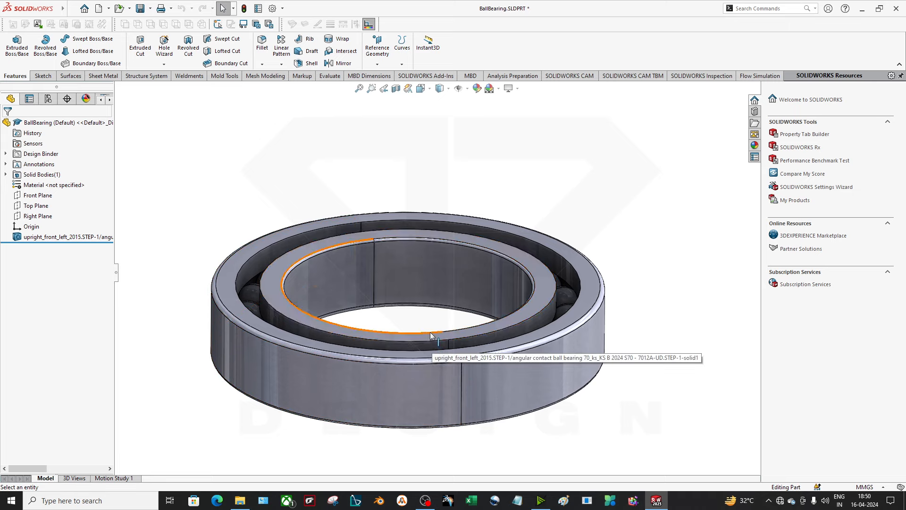
{"action": "middle_click_drag", "start_coordinate": [472, 344], "coordinate": [498, 343]}
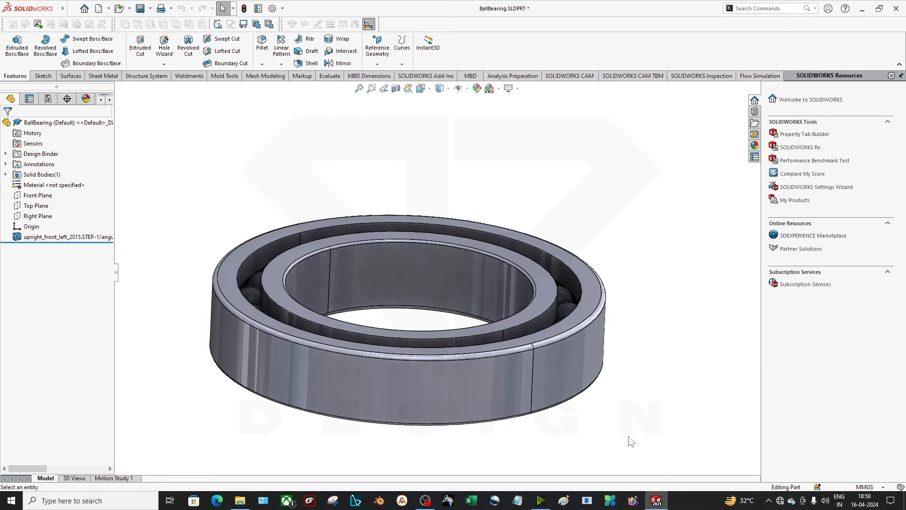
Start a new reference plane tangent to the outer ring's cylindrical side face
{"action": "left_click", "coordinate": [379, 56]}
{"action": "left_click", "coordinate": [243, 199]}
{"action": "left_click", "coordinate": [377, 63]}
{"action": "left_click", "coordinate": [375, 75]}
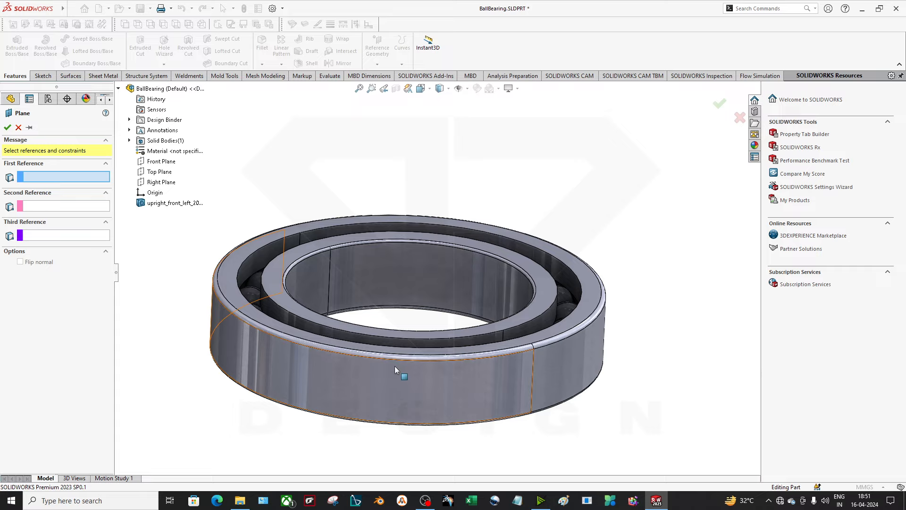
{"action": "left_click", "coordinate": [404, 388]}
{"action": "middle_click_drag", "start_coordinate": [536, 366], "coordinate": [333, 207]}
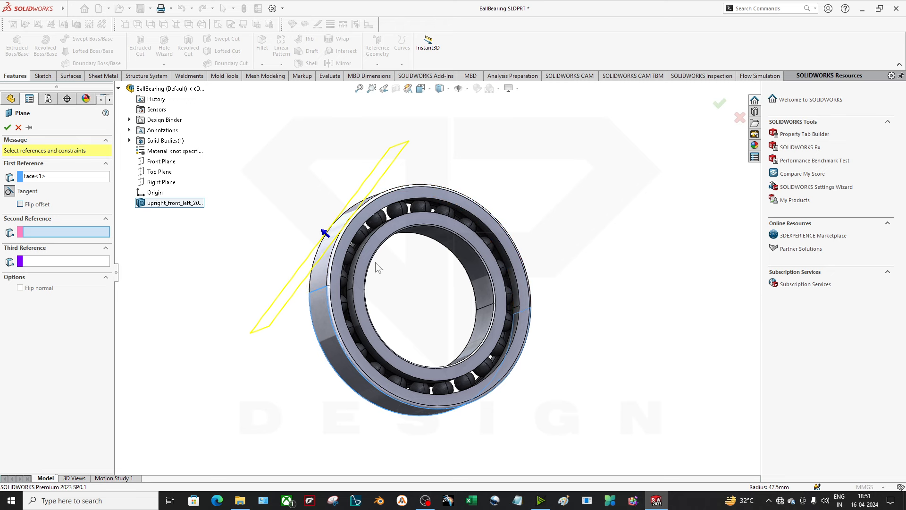
{"action": "middle_click_drag", "start_coordinate": [377, 267], "coordinate": [427, 137]}
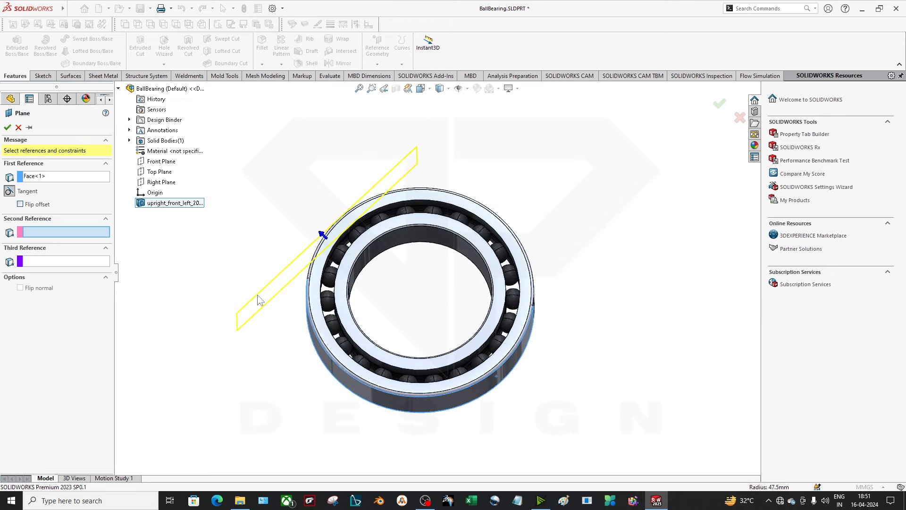
{"action": "scroll", "coordinate": [307, 250], "scroll_direction": "down", "scroll_amount": 2}
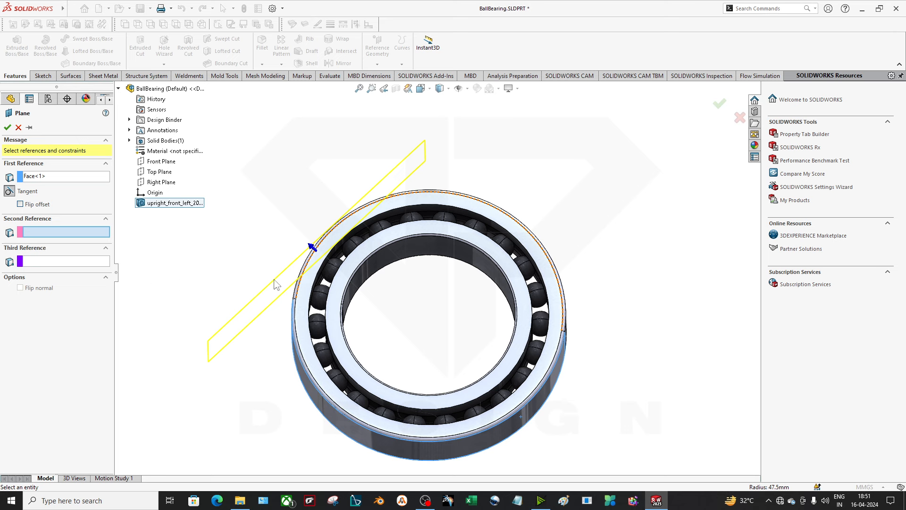
Try the Front Plane as the tangent plane's second reference and remove it again
{"action": "left_click", "coordinate": [159, 162]}
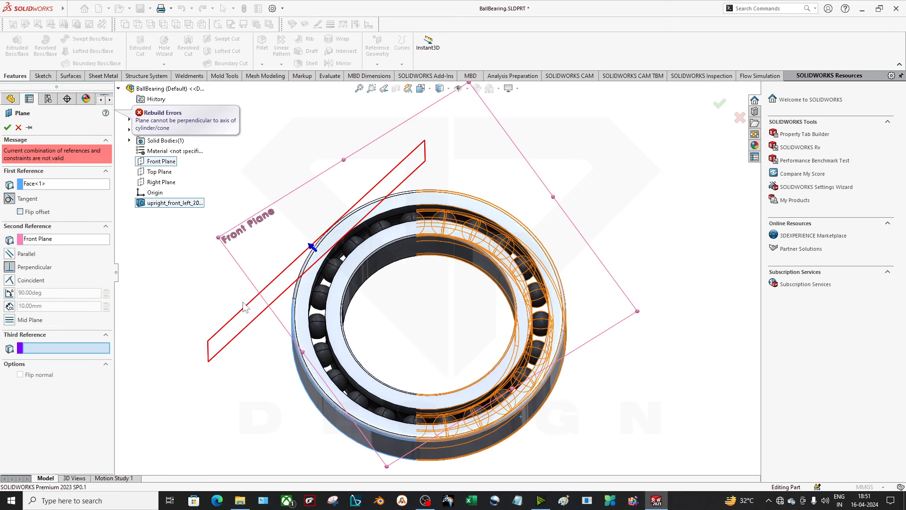
{"action": "left_click", "coordinate": [52, 241]}
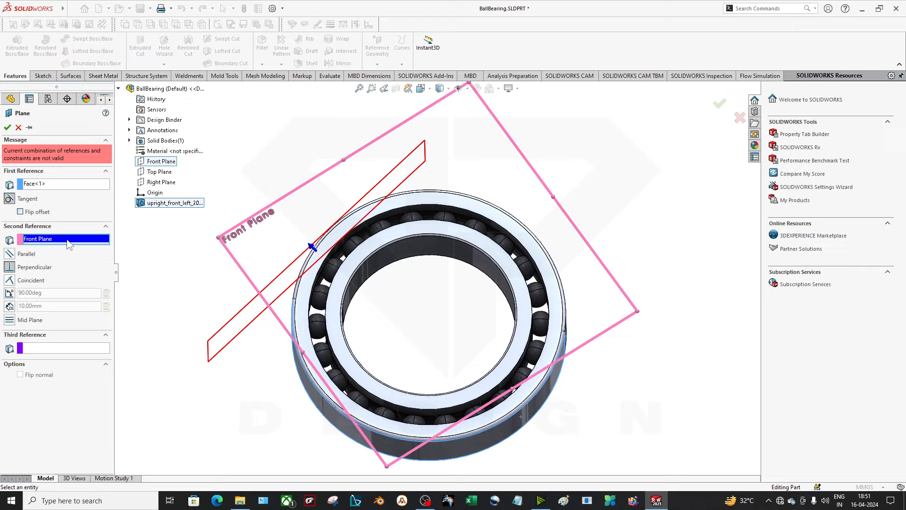
{"action": "right_click", "coordinate": [66, 240]}
{"action": "left_click", "coordinate": [90, 245]}
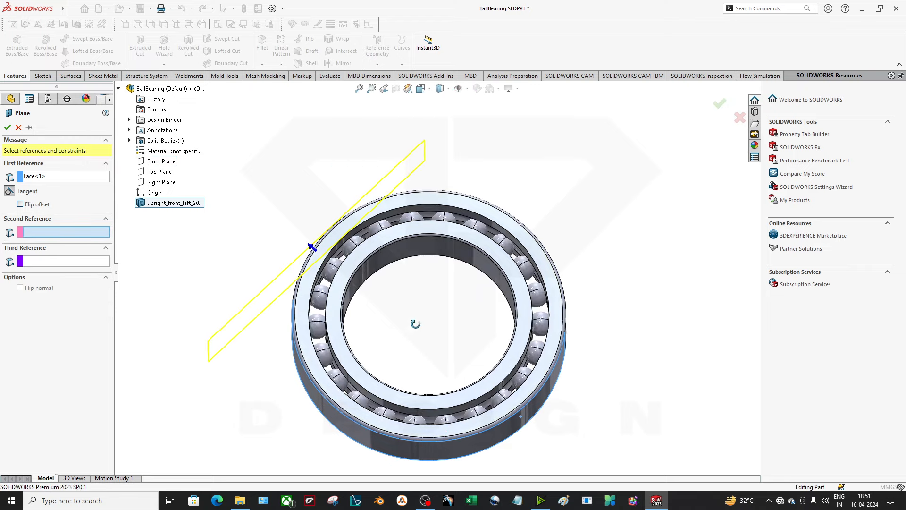
Make the tangent plane perpendicular to the Top Plane as second reference, and flip its offset to the opposite side of the ring
{"action": "middle_click_drag", "start_coordinate": [414, 324], "coordinate": [410, 283]}
{"action": "left_click", "coordinate": [159, 171]}
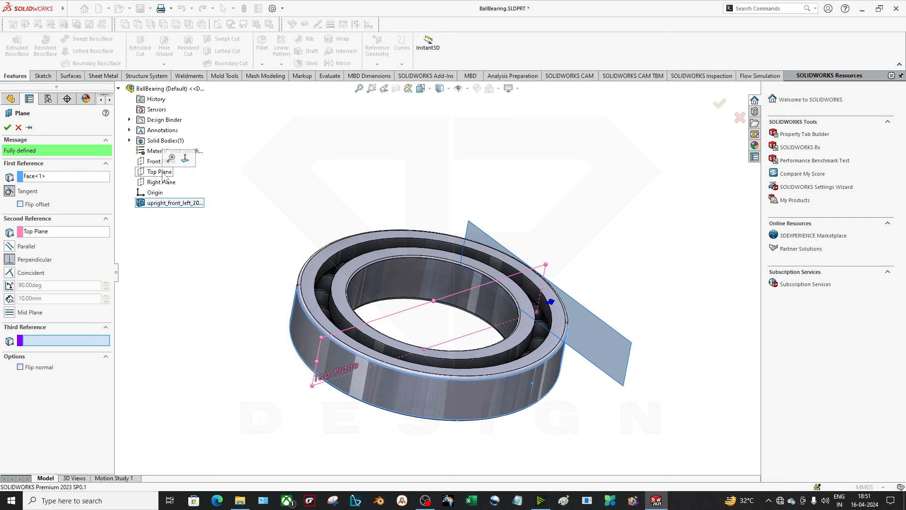
{"action": "middle_click_drag", "start_coordinate": [416, 359], "coordinate": [421, 370]}
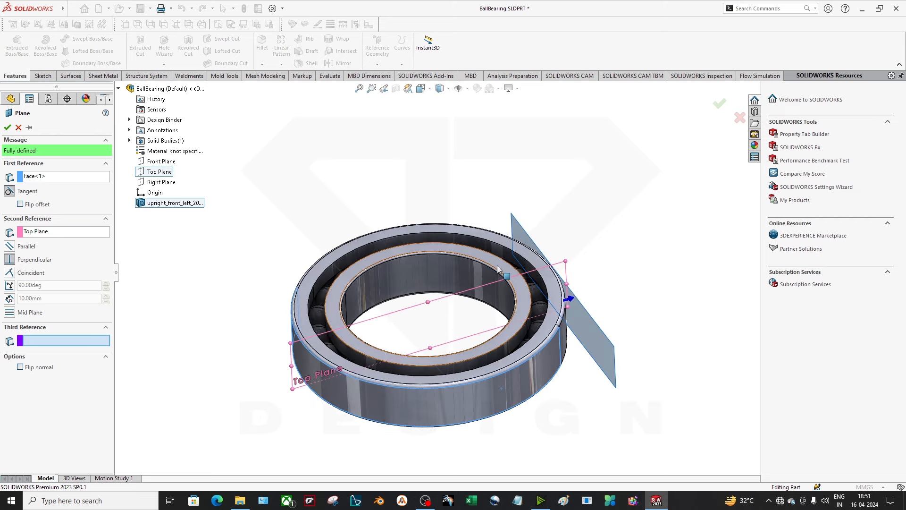
{"action": "middle_click_drag", "start_coordinate": [627, 399], "coordinate": [558, 212]}
{"action": "left_click", "coordinate": [54, 231]}
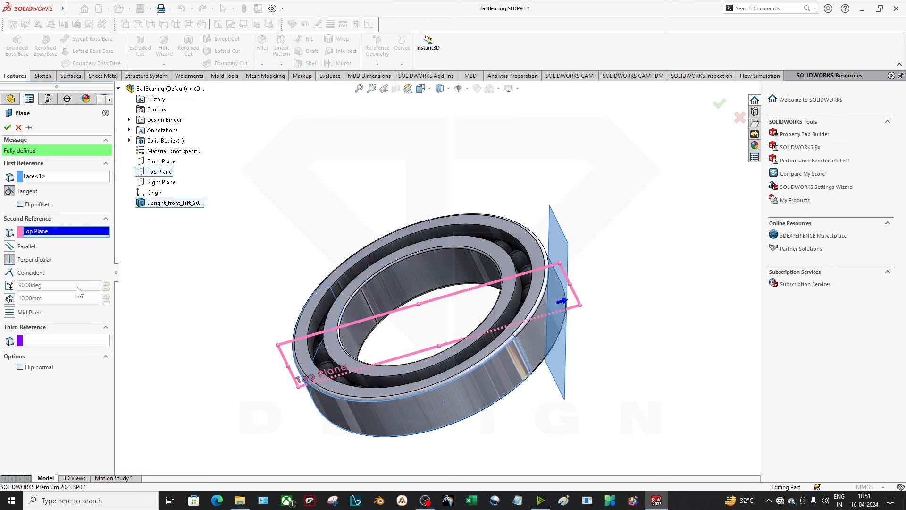
{"action": "left_click", "coordinate": [41, 205]}
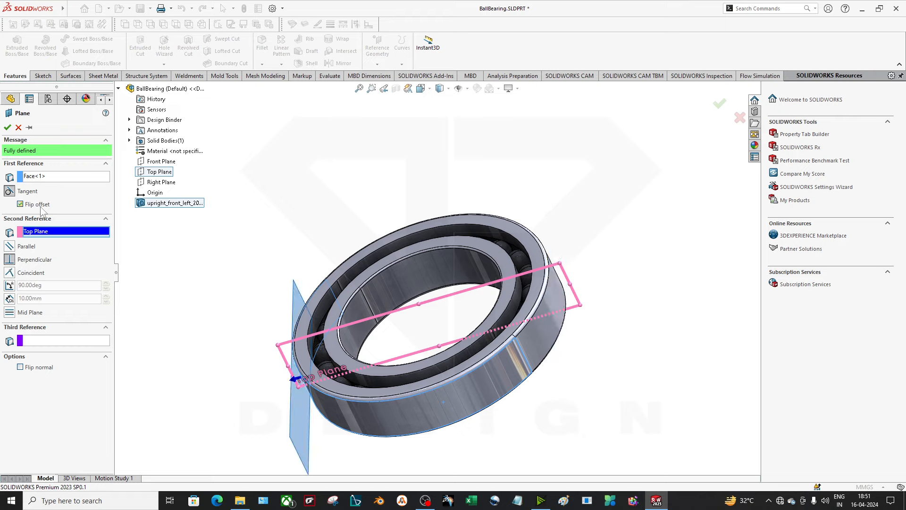
Replace the Top Plane with the Right Plane as the second reference, and cancel the tangent plane
{"action": "right_click", "coordinate": [54, 232]}
{"action": "left_click", "coordinate": [76, 237]}
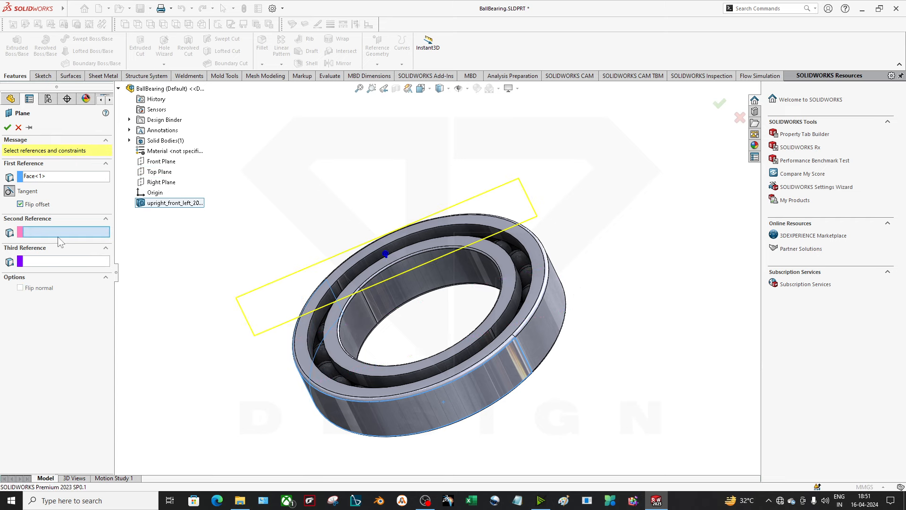
{"action": "left_click", "coordinate": [162, 183]}
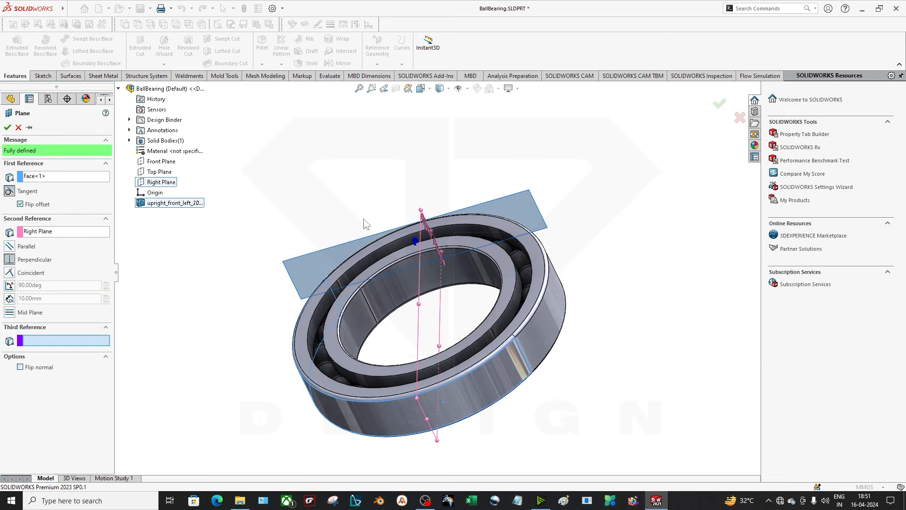
{"action": "key", "text": "Escape"}
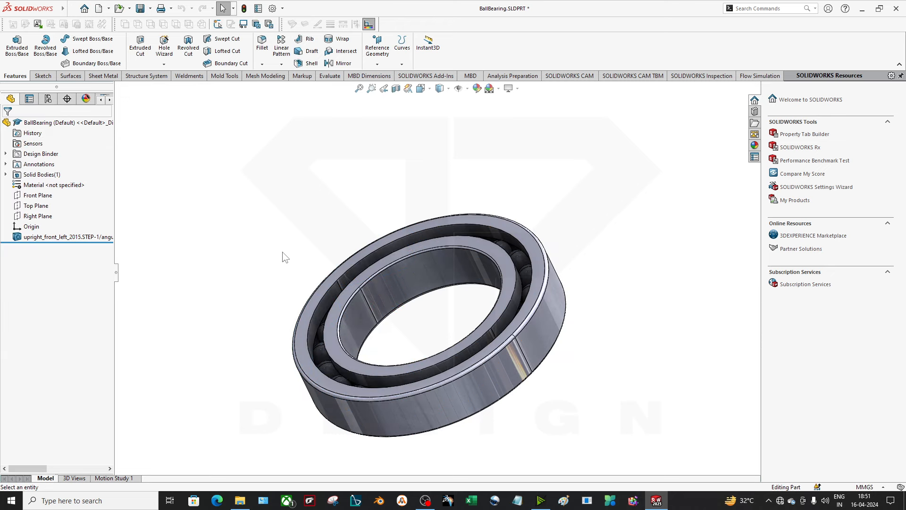
Start a sketch on the inner ring's upper face and draw a slanted line across the whole bearing
{"action": "middle_click_drag", "start_coordinate": [445, 314], "coordinate": [444, 334]}
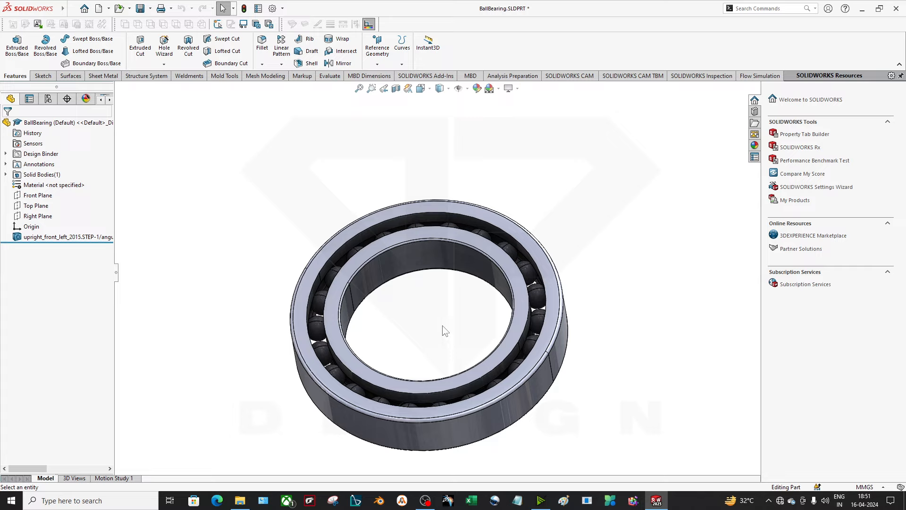
{"action": "right_click", "coordinate": [356, 360]}
{"action": "left_click", "coordinate": [383, 225]}
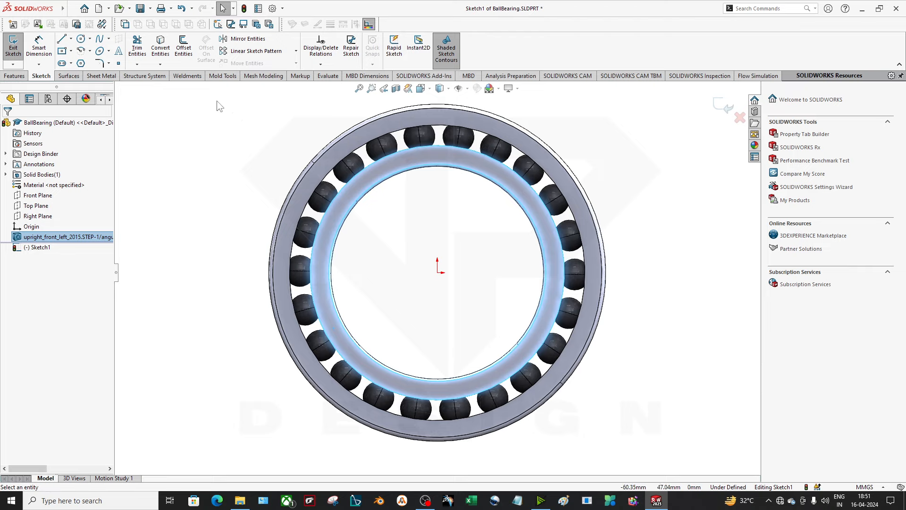
{"action": "left_click", "coordinate": [62, 39]}
{"action": "left_click", "coordinate": [183, 286]}
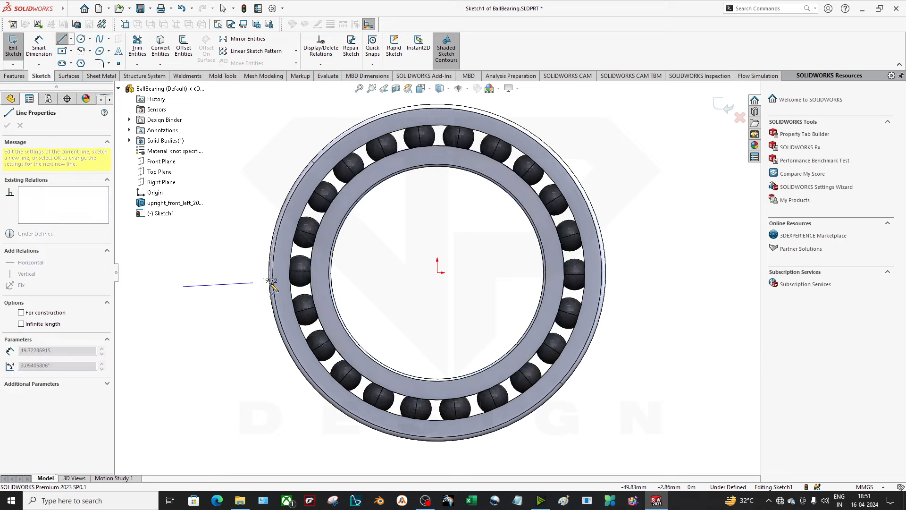
{"action": "left_click", "coordinate": [650, 200]}
{"action": "key", "text": "Escape"}
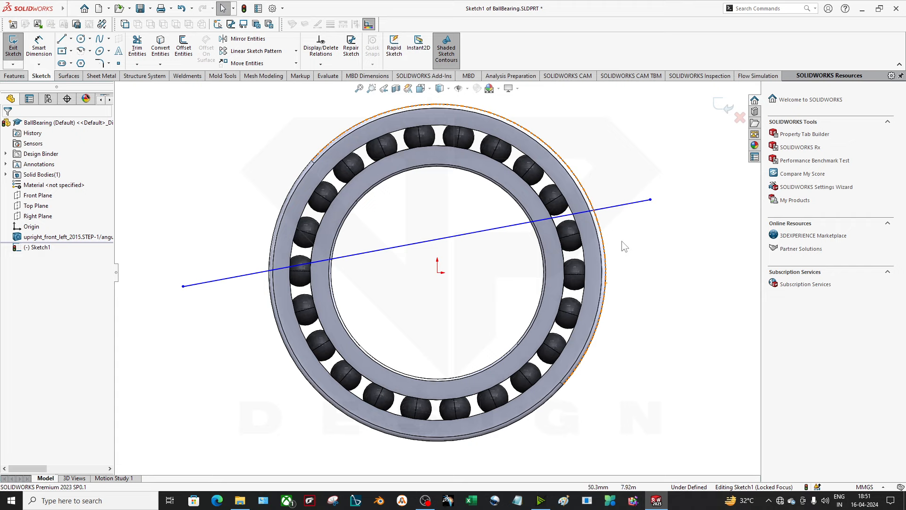
Move the line's endpoints onto opposite sides of the outer ring so it runs horizontally through the origin, and exit the sketch
{"action": "left_click_drag", "start_coordinate": [650, 200], "coordinate": [606, 272]}
{"action": "left_click_drag", "start_coordinate": [184, 287], "coordinate": [269, 273]}
{"action": "left_click", "coordinate": [468, 312]}
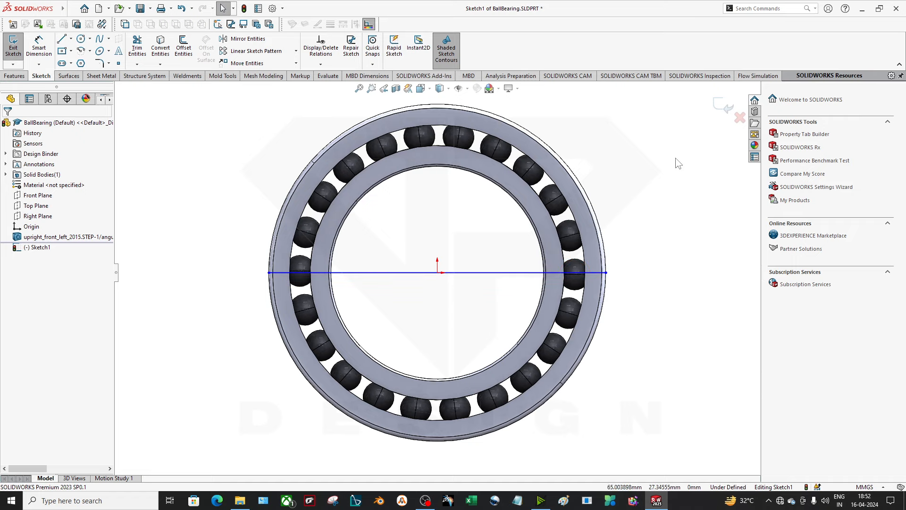
{"action": "left_click", "coordinate": [717, 108]}
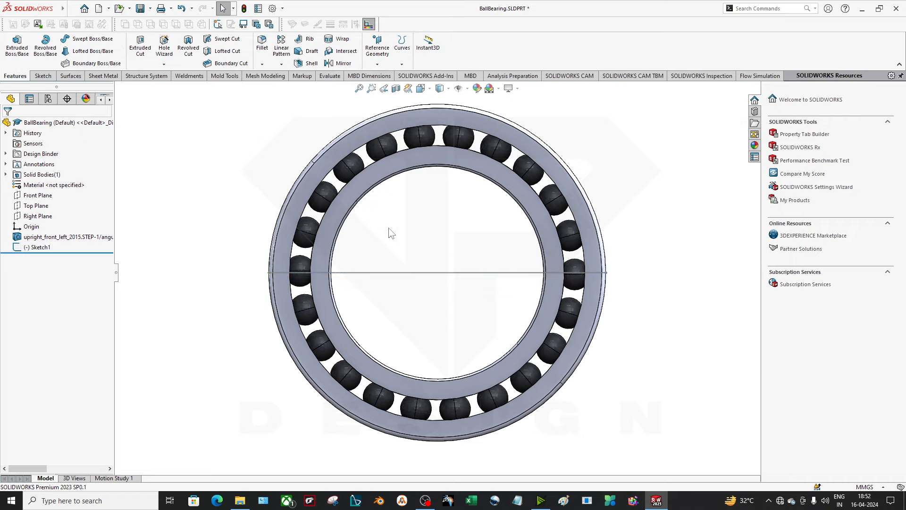
Create a reference plane perpendicular to the horizontal sketch line and coincident with its endpoint on the outer ring
{"action": "left_click", "coordinate": [377, 46]}
{"action": "left_click", "coordinate": [383, 74]}
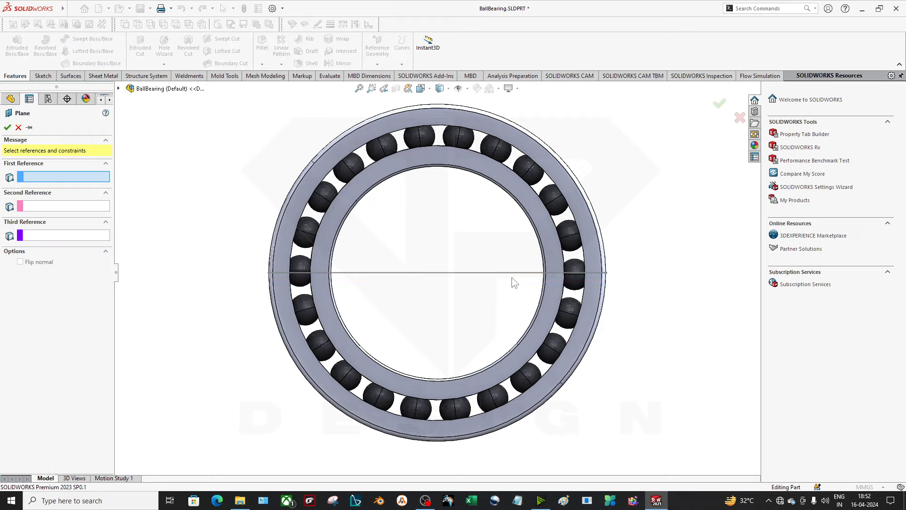
{"action": "left_click", "coordinate": [574, 275]}
{"action": "left_click", "coordinate": [606, 273]}
{"action": "middle_click_drag", "start_coordinate": [619, 295], "coordinate": [640, 290]}
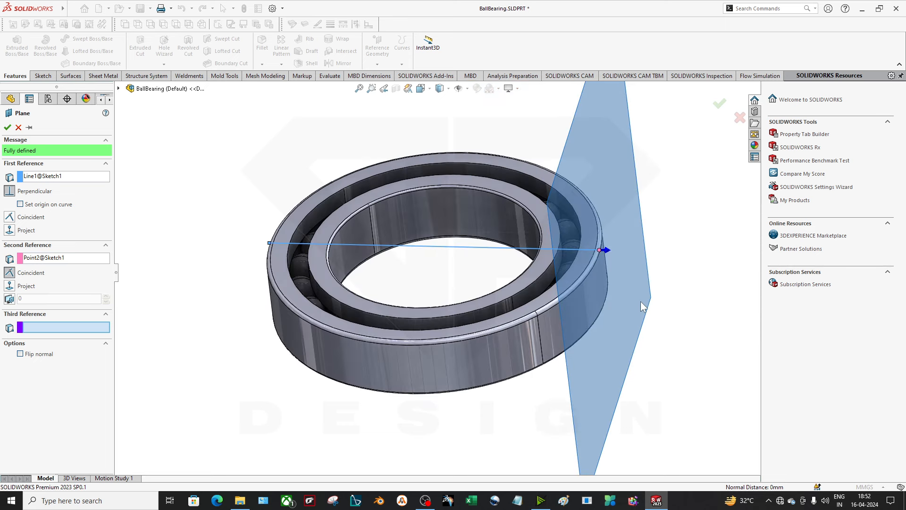
{"action": "left_click", "coordinate": [719, 103]}
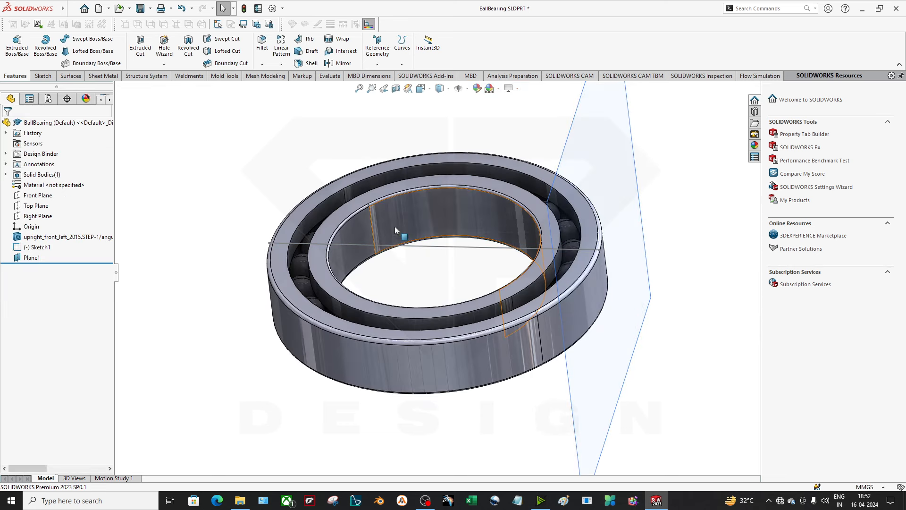
Orient the view normal to the Top Plane and start a sketch on that plane
{"action": "middle_click_drag", "start_coordinate": [395, 226], "coordinate": [519, 222]}
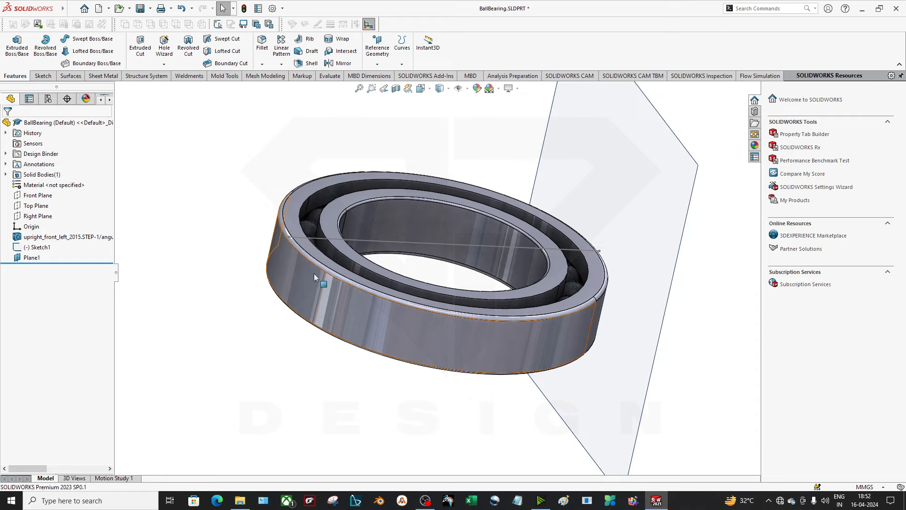
{"action": "middle_click_drag", "start_coordinate": [283, 254], "coordinate": [245, 250]}
{"action": "left_click", "coordinate": [36, 205]}
{"action": "right_click", "coordinate": [38, 208]}
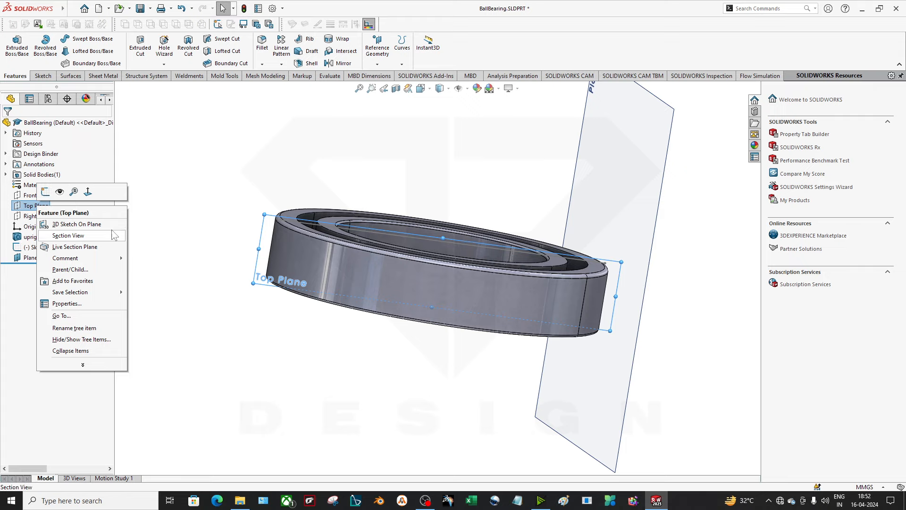
{"action": "left_click", "coordinate": [87, 191]}
{"action": "scroll", "coordinate": [387, 236], "scroll_direction": "up", "scroll_amount": 4}
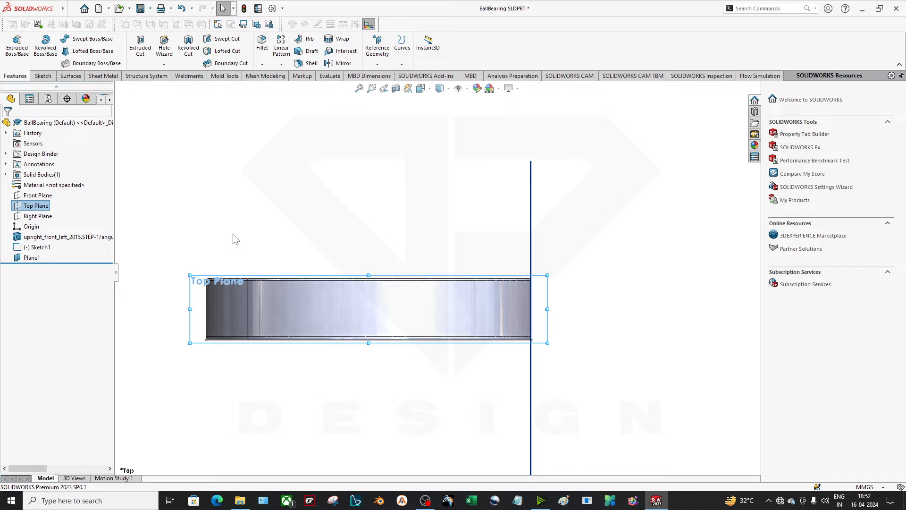
{"action": "left_click", "coordinate": [42, 75]}
{"action": "left_click", "coordinate": [20, 55]}
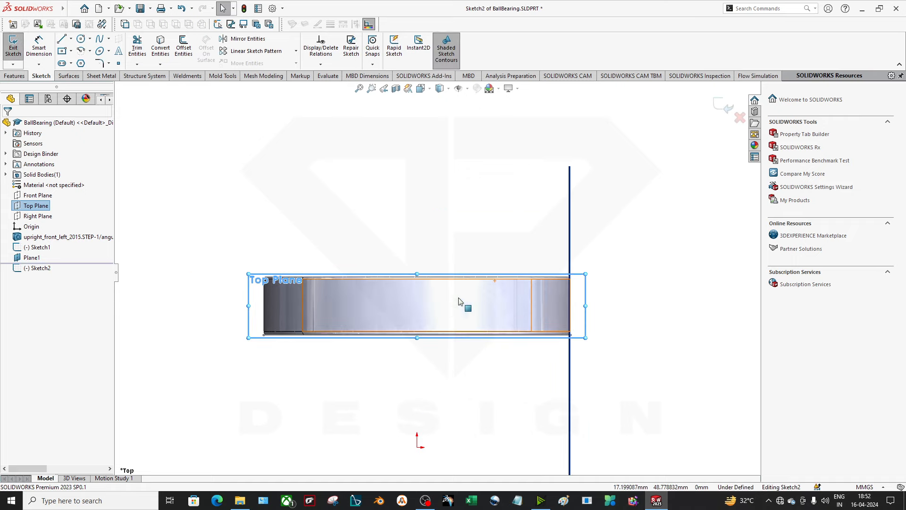
Sketch a line rising at about 20° from the bearing profile's upper left corner to a point above its right side
{"action": "left_click", "coordinate": [61, 38]}
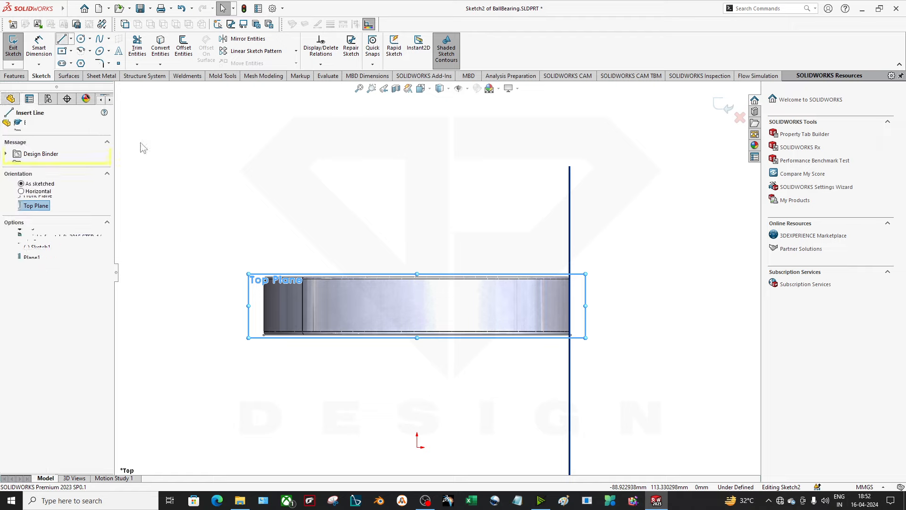
{"action": "left_click", "coordinate": [264, 278]}
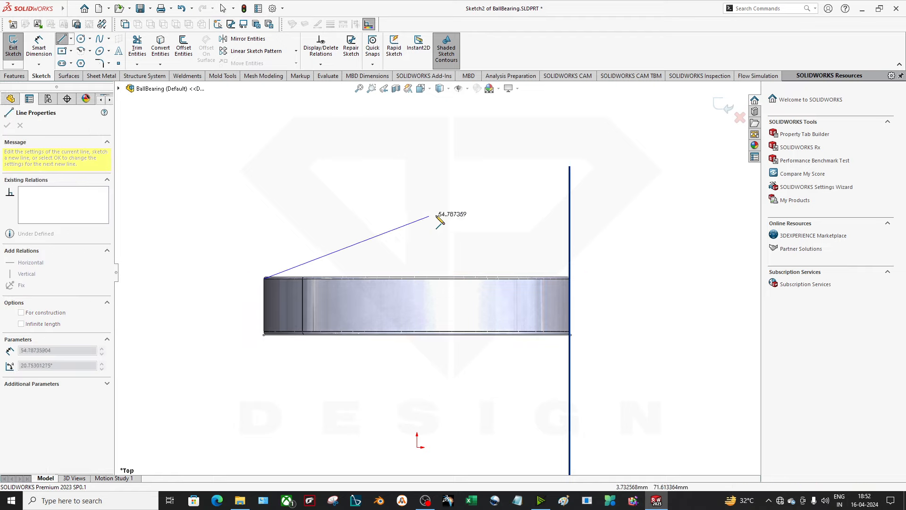
{"action": "left_click", "coordinate": [540, 178]}
{"action": "key", "text": "Escape"}
Dimension the angle between the slanted line and the bearing's upper edge as 20°, and exit the sketch
{"action": "key", "text": "d"}
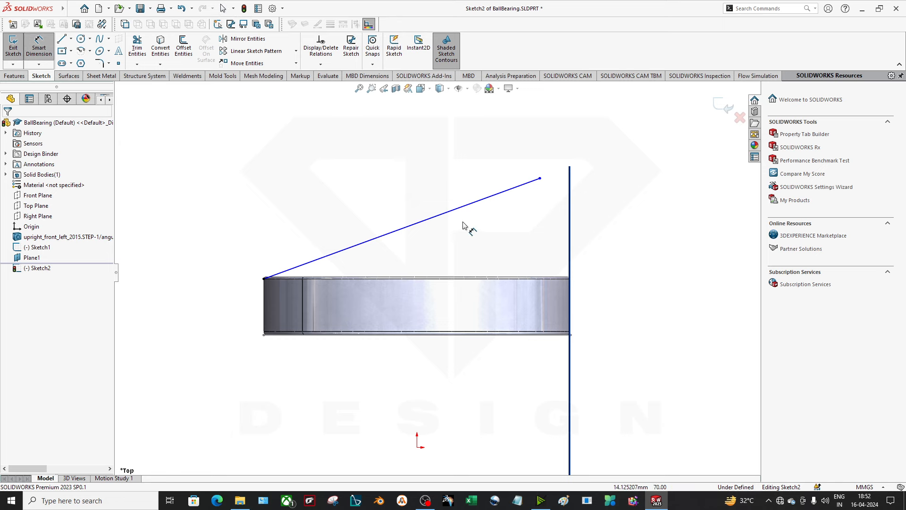
{"action": "left_click", "coordinate": [458, 208]}
{"action": "left_click", "coordinate": [452, 278]}
{"action": "left_click", "coordinate": [464, 253]}
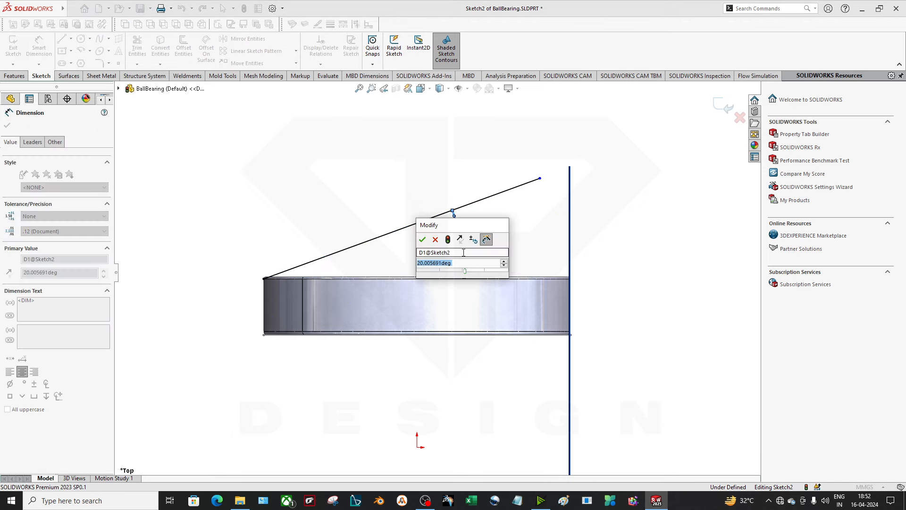
{"action": "type", "text": "20"}
{"action": "key", "text": "Return"}
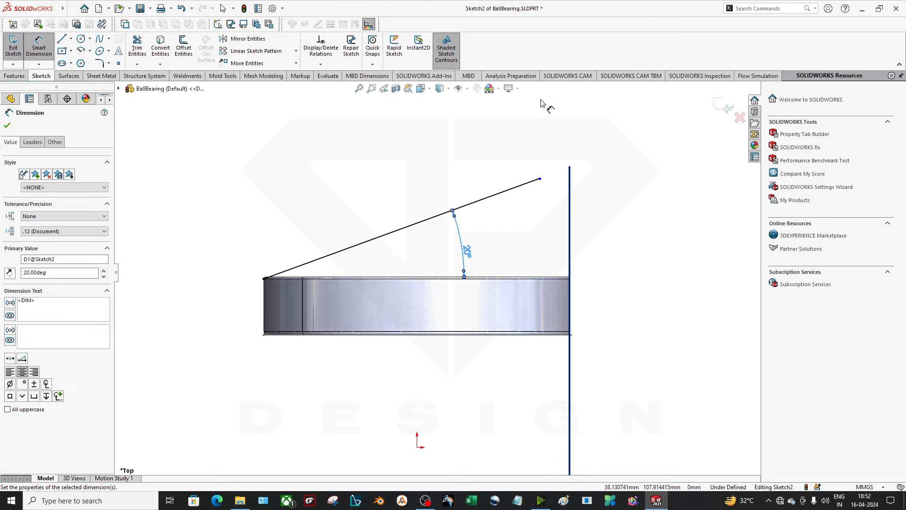
{"action": "left_click", "coordinate": [727, 106]}
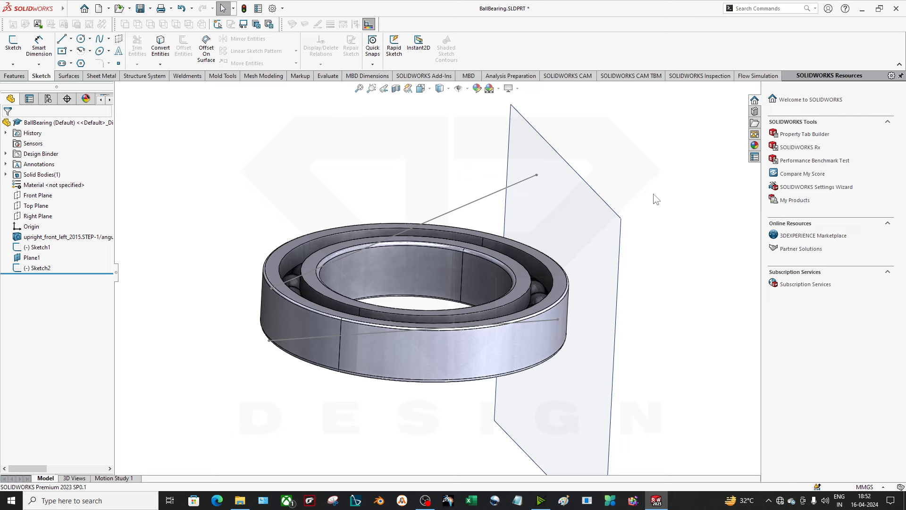
Create a reference plane perpendicular to the slanted sketch line and coincident with its upper endpoint
{"action": "left_click", "coordinate": [14, 75]}
{"action": "left_click", "coordinate": [377, 47]}
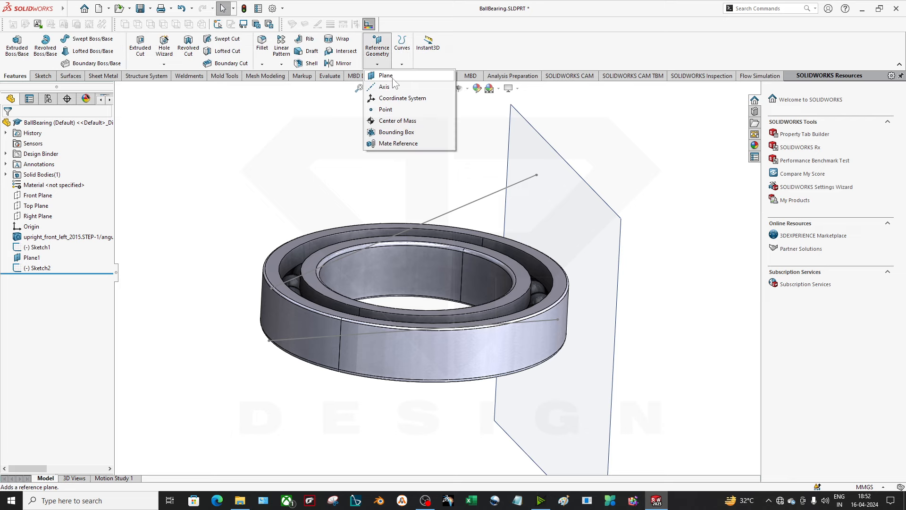
{"action": "left_click", "coordinate": [388, 80]}
{"action": "left_click", "coordinate": [512, 186]}
{"action": "left_click", "coordinate": [537, 176]}
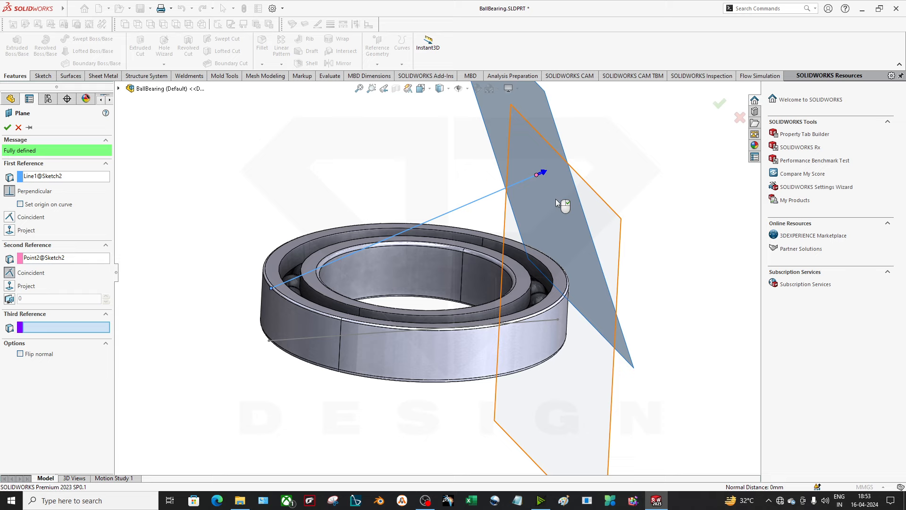
{"action": "left_click", "coordinate": [47, 177]}
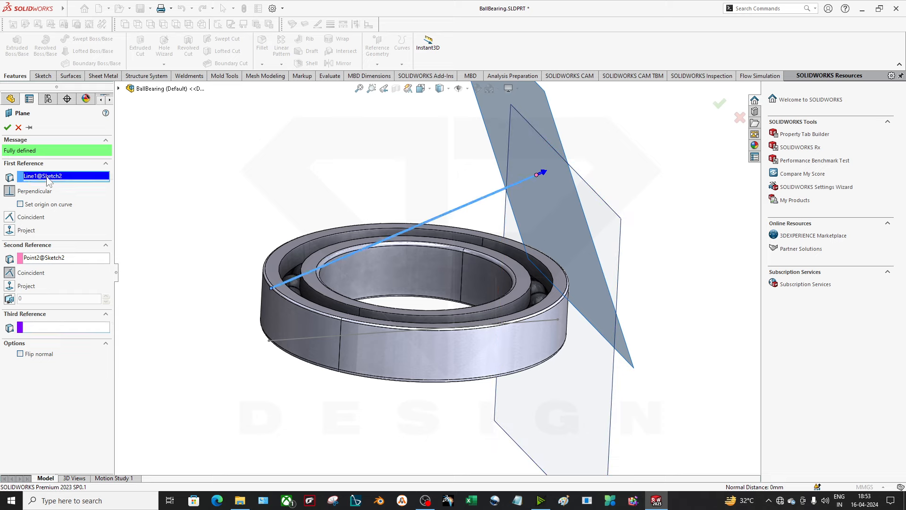
{"action": "left_click", "coordinate": [60, 259]}
{"action": "left_click", "coordinate": [7, 128]}
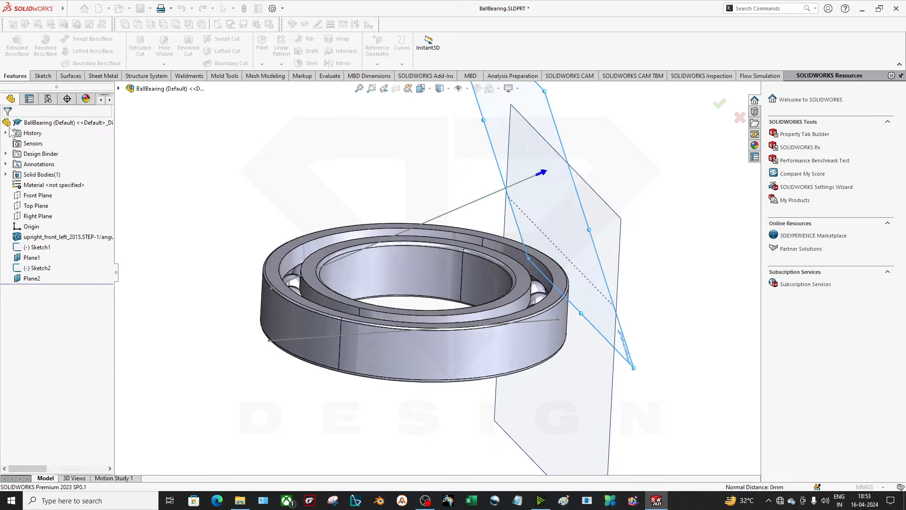
{"action": "middle_click_drag", "start_coordinate": [307, 179], "coordinate": [520, 457]}
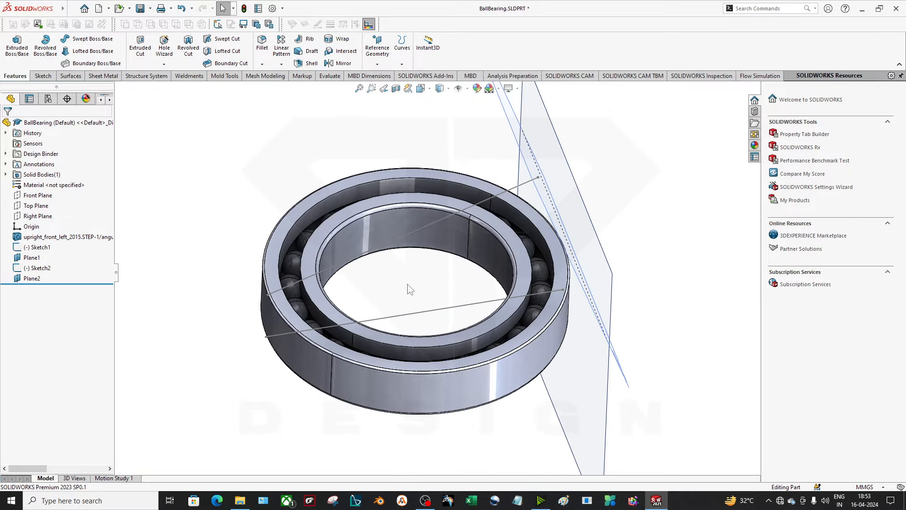
{"action": "middle_click_drag", "start_coordinate": [408, 284], "coordinate": [482, 259]}
{"action": "left_click", "coordinate": [431, 298]}
{"action": "middle_click_drag", "start_coordinate": [431, 300], "coordinate": [449, 315]}
{"action": "left_click", "coordinate": [450, 273]}
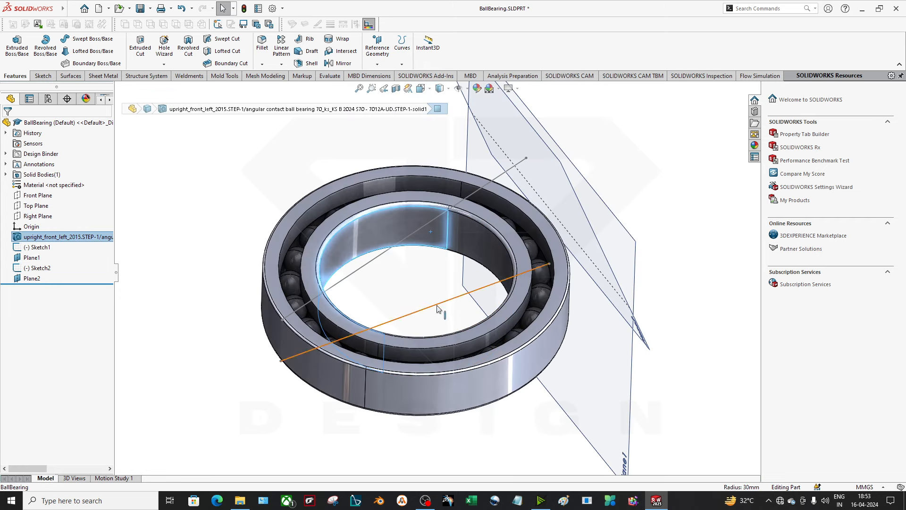
{"action": "scroll", "coordinate": [438, 309], "scroll_direction": "up", "scroll_amount": 2}
{"action": "left_click", "coordinate": [378, 55]}
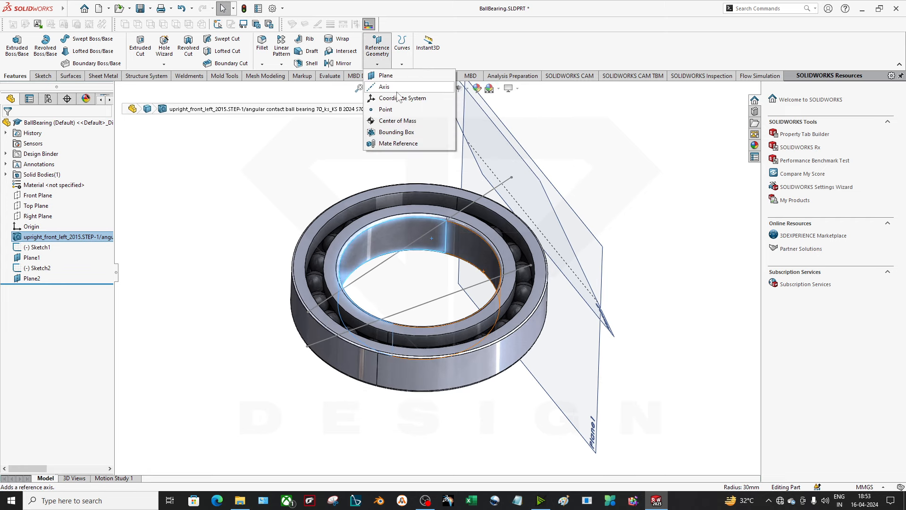
{"action": "left_click", "coordinate": [385, 75]}
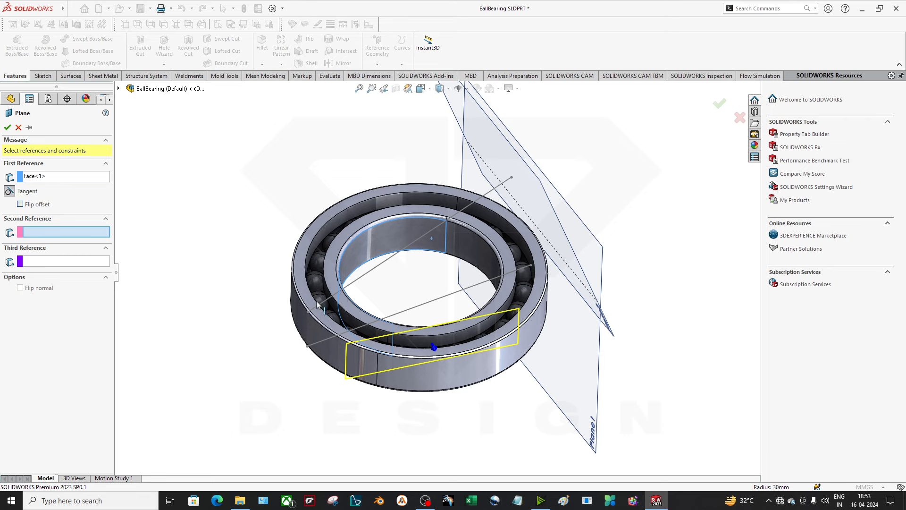
{"action": "right_click", "coordinate": [40, 179]}
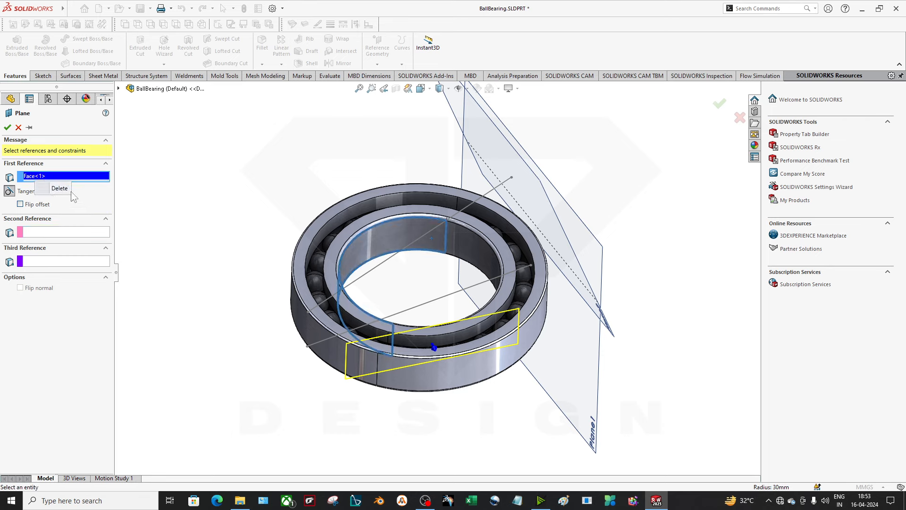
{"action": "left_click", "coordinate": [59, 189]}
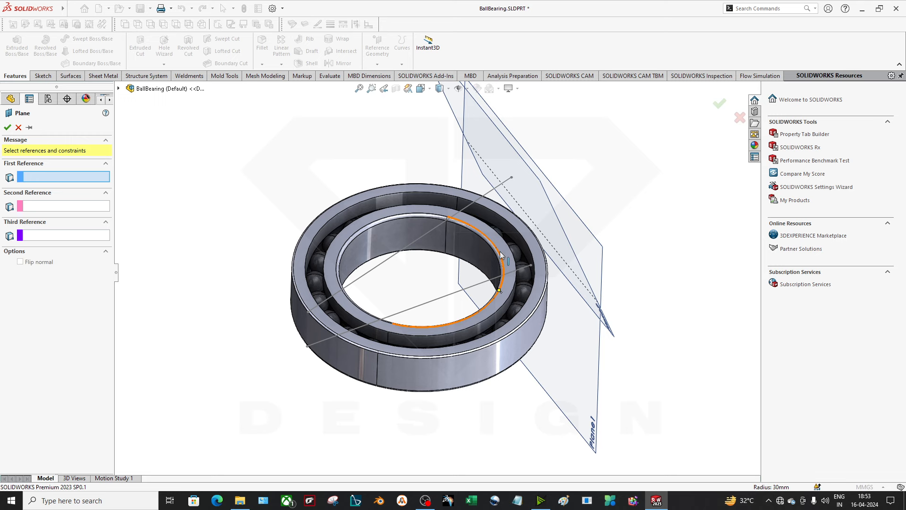
{"action": "scroll", "coordinate": [501, 255], "scroll_direction": "down", "scroll_amount": 3}
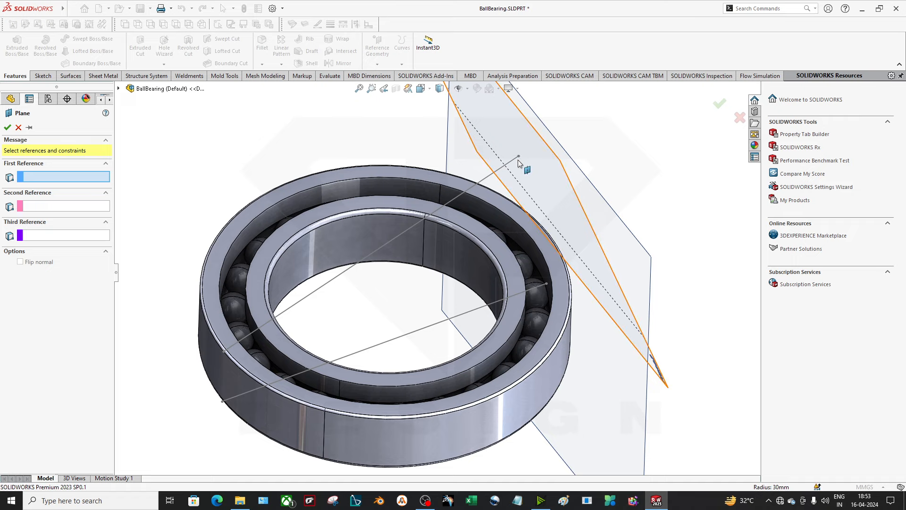
{"action": "scroll", "coordinate": [447, 325], "scroll_direction": "up", "scroll_amount": 3}
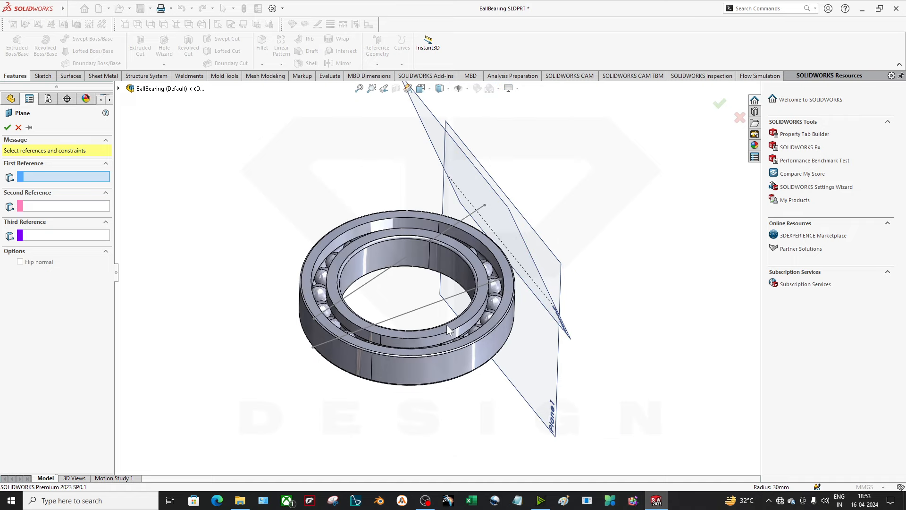
{"action": "left_click", "coordinate": [18, 127]}
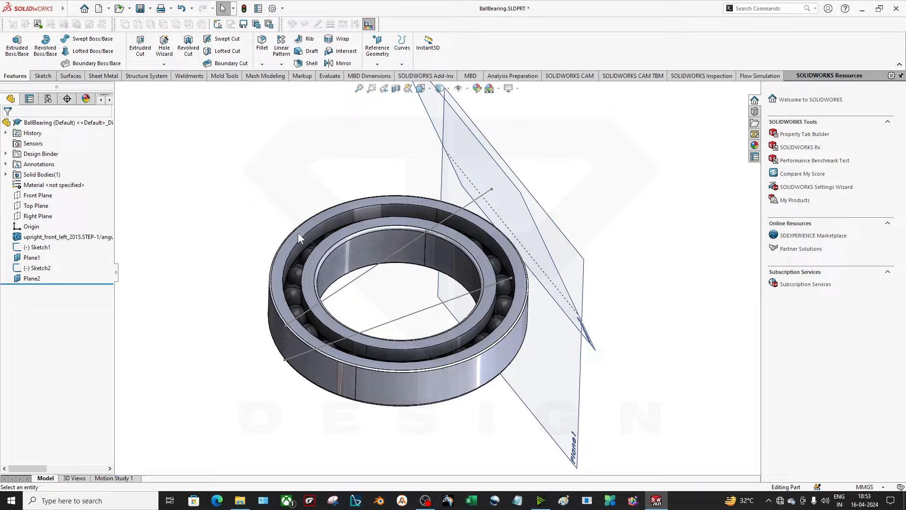
{"action": "middle_click_drag", "start_coordinate": [386, 239], "coordinate": [436, 257]}
{"action": "scroll", "coordinate": [307, 285], "scroll_direction": "down", "scroll_amount": 2}
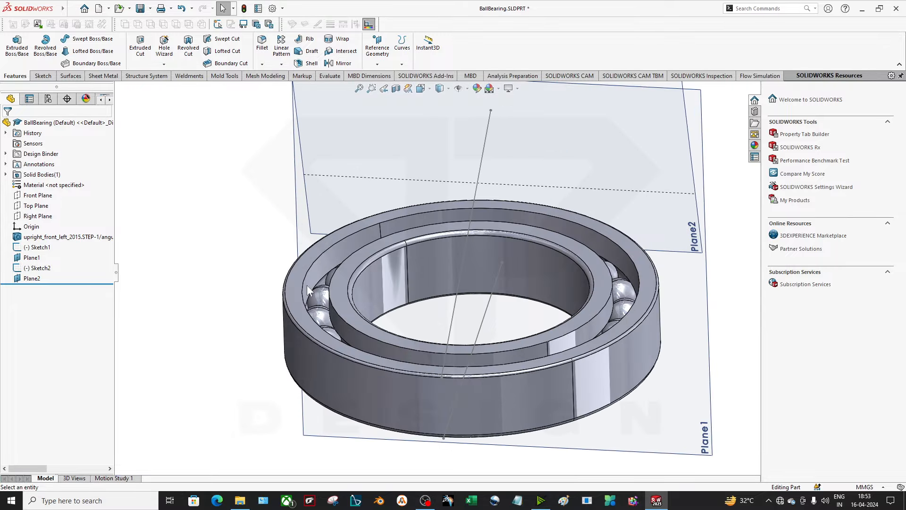
{"action": "middle_click_drag", "start_coordinate": [477, 341], "coordinate": [434, 240]}
{"action": "left_click", "coordinate": [464, 283]}
{"action": "scroll", "coordinate": [342, 353], "scroll_direction": "up", "scroll_amount": 3}
{"action": "middle_click_drag", "start_coordinate": [457, 346], "coordinate": [452, 324]}
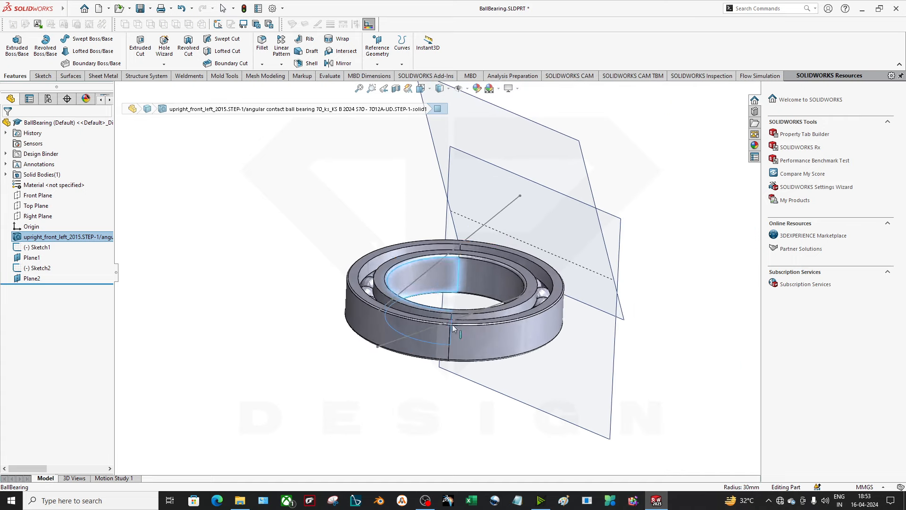
{"action": "scroll", "coordinate": [511, 293], "scroll_direction": "down", "scroll_amount": 2}
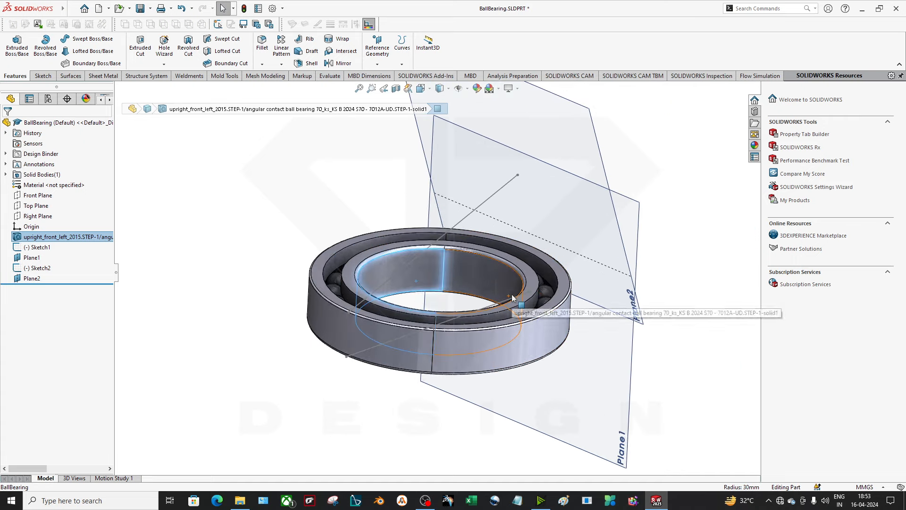